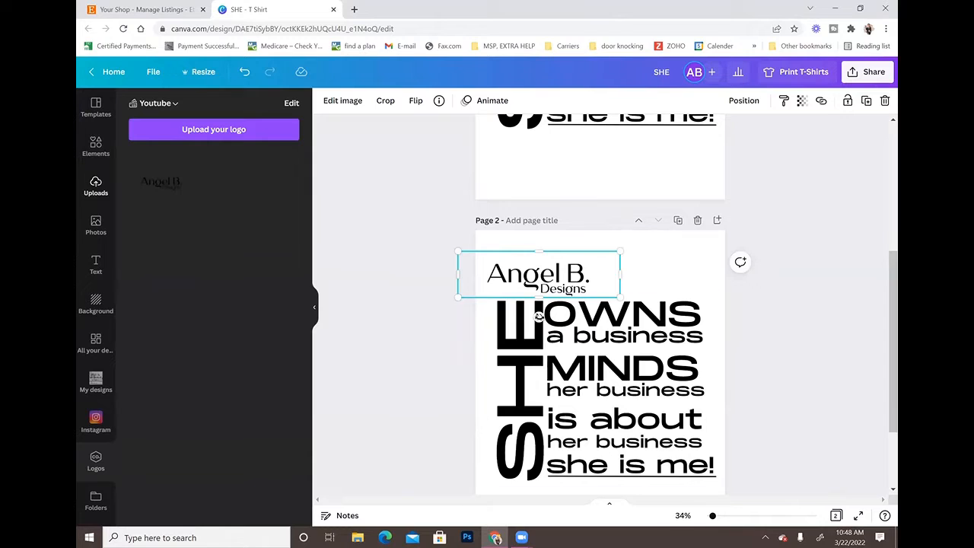
Place the logo tilted upward near page 2's upper-left corner and set its transparency to 31.
{"action": "left_click_drag", "start_coordinate": [555, 284], "coordinate": [545, 271]}
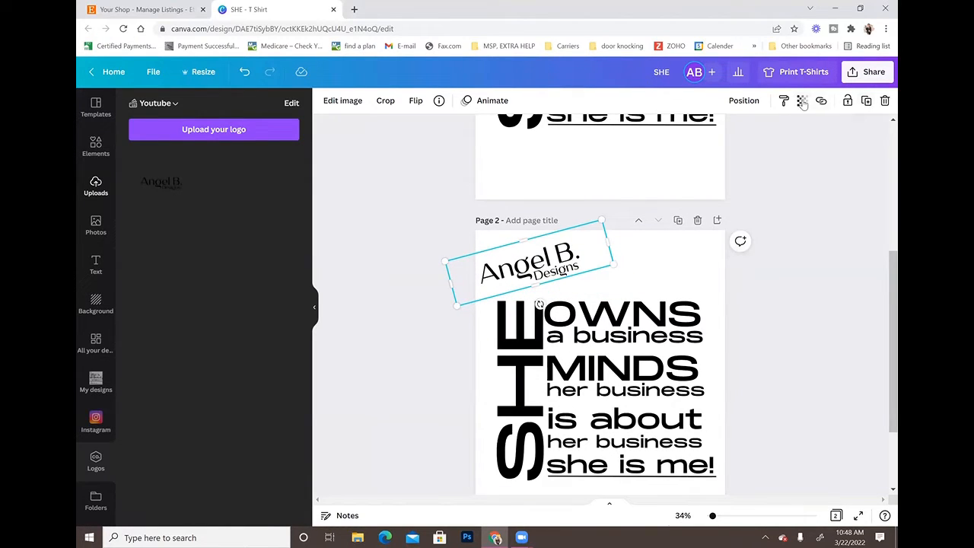
{"action": "left_click", "coordinate": [801, 100]}
{"action": "left_click_drag", "start_coordinate": [796, 146], "coordinate": [723, 145]}
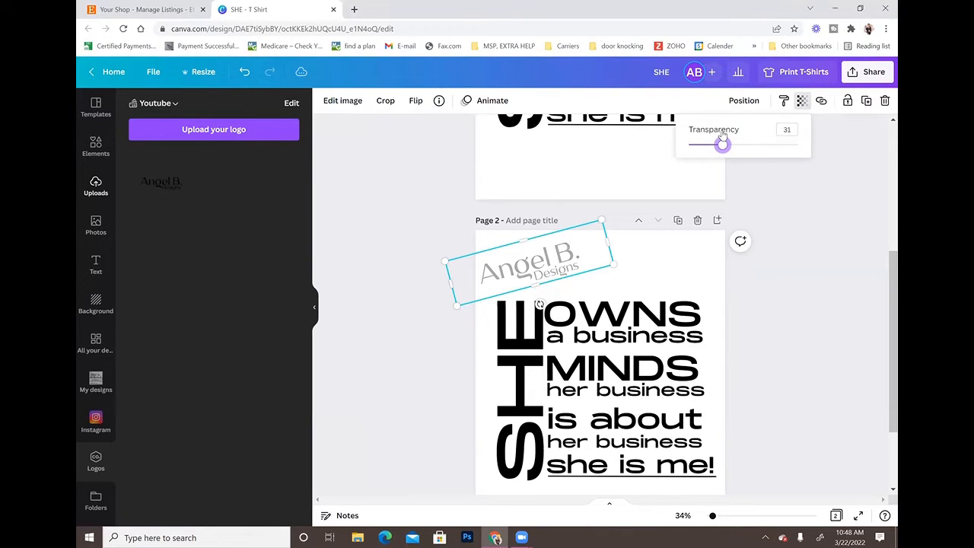
Duplicate the faded logo twice, placing one copy beside it above the text and another at the page's right edge beside "OWNS".
{"action": "left_click", "coordinate": [866, 101]}
{"action": "left_click_drag", "start_coordinate": [582, 272], "coordinate": [669, 264]}
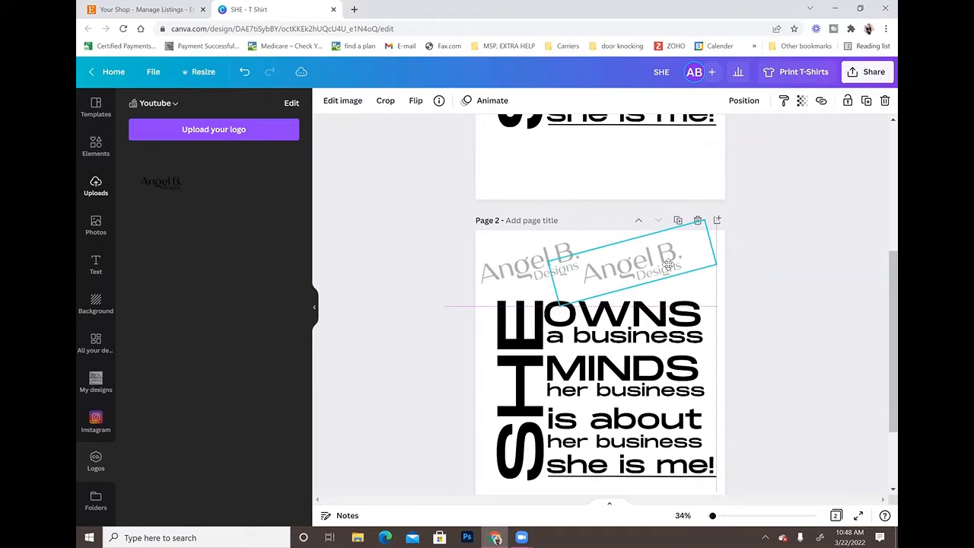
{"action": "left_click", "coordinate": [866, 101]}
{"action": "left_click_drag", "start_coordinate": [735, 278], "coordinate": [736, 309]}
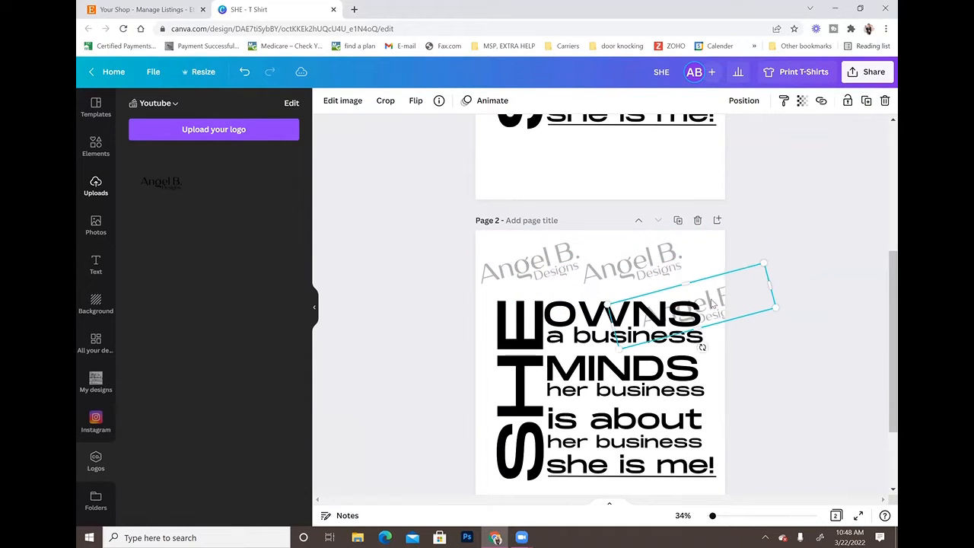
Add two more logo copies, one over "MINDS" and one over the "E" of "SHE" and "a business".
{"action": "left_click", "coordinate": [866, 100]}
{"action": "left_click_drag", "start_coordinate": [749, 362], "coordinate": [659, 371]}
{"action": "left_click", "coordinate": [866, 100]}
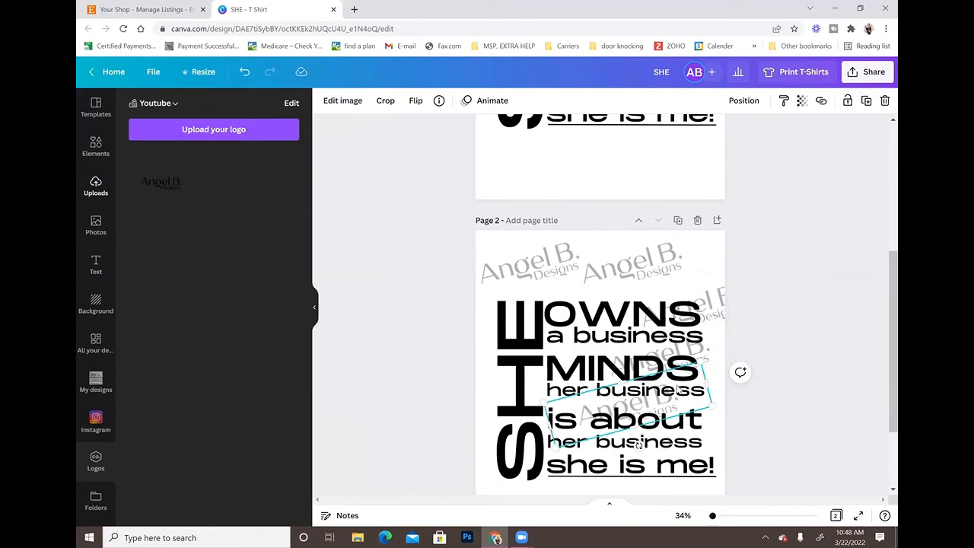
{"action": "left_click_drag", "start_coordinate": [639, 443], "coordinate": [558, 370]}
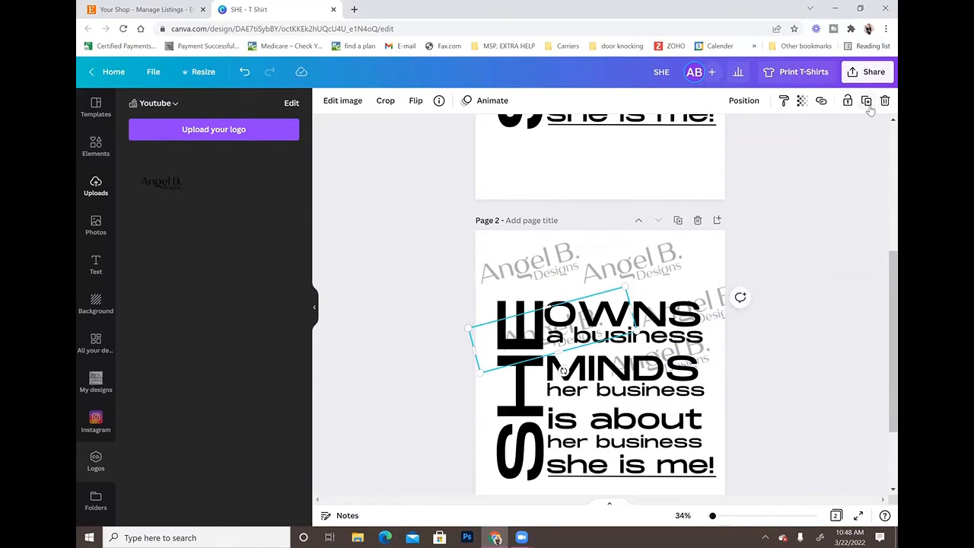
Duplicate the logo twice more, placing one copy over the start of "is about" and one just below the text at the page's left.
{"action": "left_click", "coordinate": [866, 100]}
{"action": "left_click_drag", "start_coordinate": [445, 304], "coordinate": [545, 378]}
{"action": "left_click", "coordinate": [866, 101]}
{"action": "scroll", "coordinate": [881, 191], "scroll_direction": "down", "scroll_amount": 2}
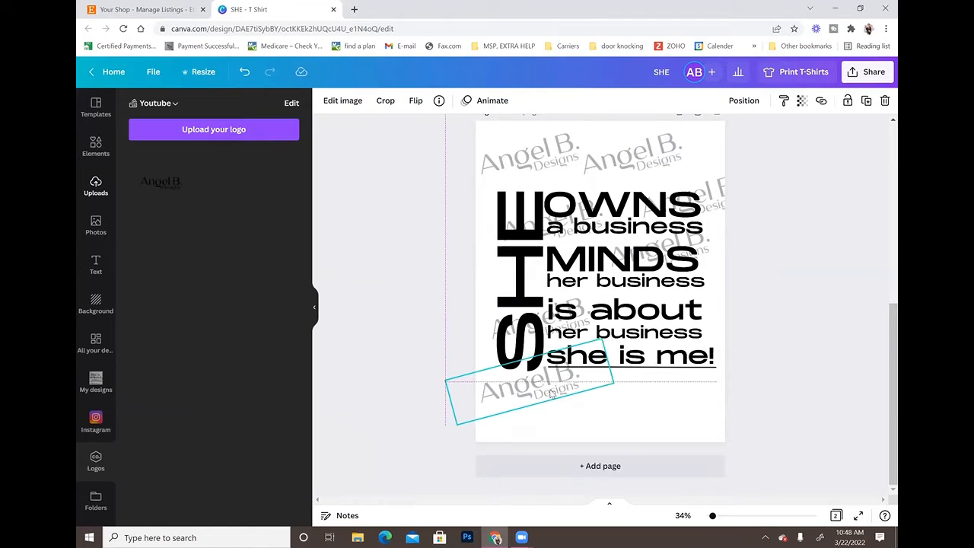
Add two logo copies below the text, one near the page's bottom center and one toward its bottom-right corner.
{"action": "left_click", "coordinate": [866, 101]}
{"action": "left_click_drag", "start_coordinate": [525, 449], "coordinate": [582, 417]}
{"action": "left_click", "coordinate": [867, 100]}
Lower the transparency value of the logo copy over "MINDS" to make it fainter.
{"action": "left_click", "coordinate": [694, 242]}
{"action": "left_click_drag", "start_coordinate": [694, 242], "coordinate": [694, 254]}
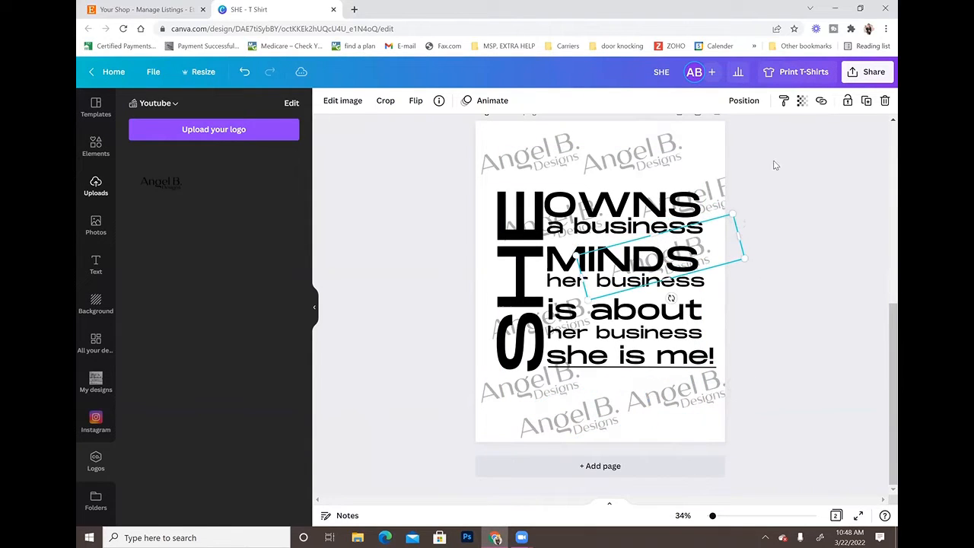
{"action": "left_click", "coordinate": [801, 101]}
{"action": "left_click_drag", "start_coordinate": [757, 148], "coordinate": [709, 146]}
{"action": "left_click", "coordinate": [758, 254]}
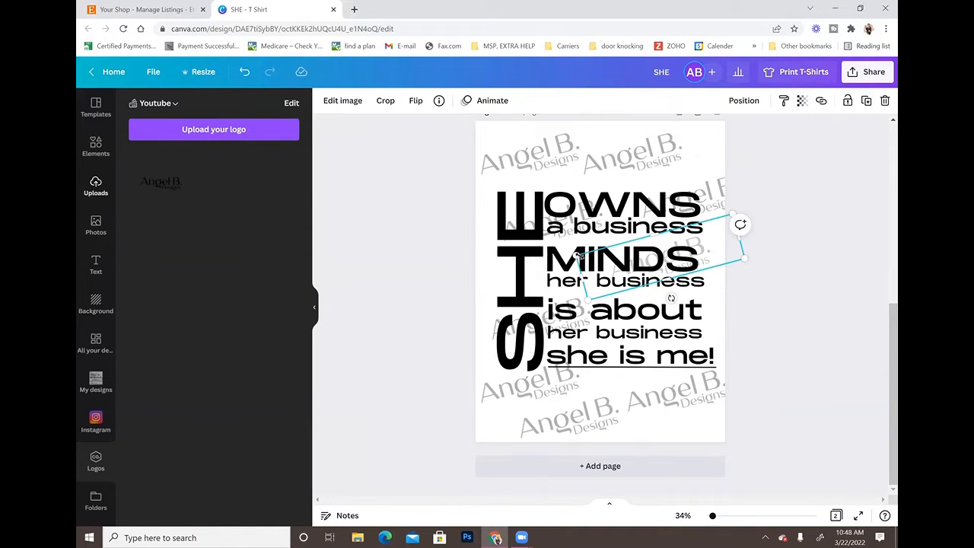
Fade the logo copy over "a business" and the one beside "OWNS" by lowering their transparency values.
{"action": "left_click", "coordinate": [583, 230]}
{"action": "left_click", "coordinate": [801, 100]}
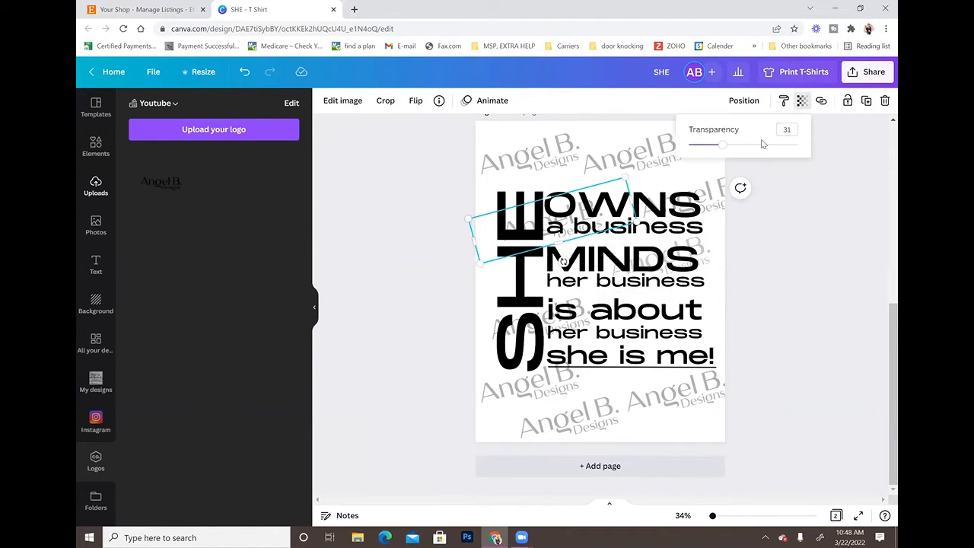
{"action": "left_click_drag", "start_coordinate": [724, 148], "coordinate": [710, 145]}
{"action": "left_click_drag", "start_coordinate": [582, 227], "coordinate": [721, 204]}
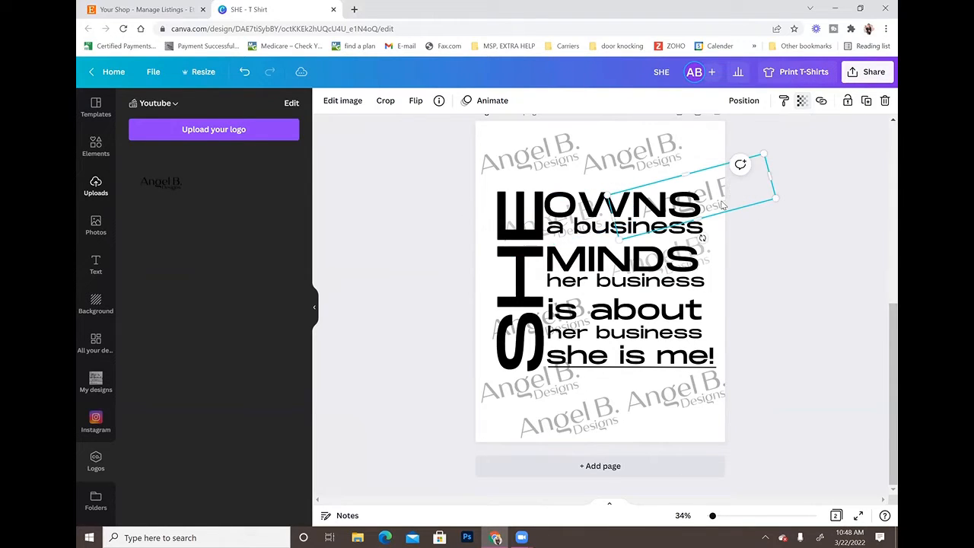
{"action": "left_click", "coordinate": [801, 100]}
{"action": "left_click_drag", "start_coordinate": [729, 149], "coordinate": [708, 156]}
Make the logo copy over "is about" fainter by lowering its transparency value.
{"action": "left_click", "coordinate": [564, 320]}
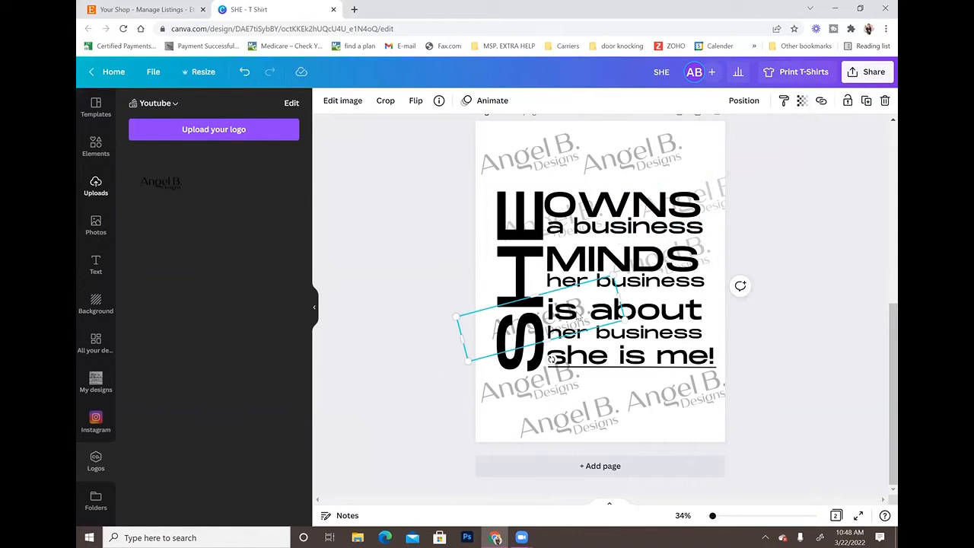
{"action": "left_click", "coordinate": [802, 100]}
{"action": "left_click_drag", "start_coordinate": [723, 147], "coordinate": [710, 138]}
{"action": "left_click", "coordinate": [791, 227]}
{"action": "left_click", "coordinate": [780, 226]}
Reduce the transparency value of the logo copy just below "SHE" at the page's lower left.
{"action": "left_click", "coordinate": [499, 402]}
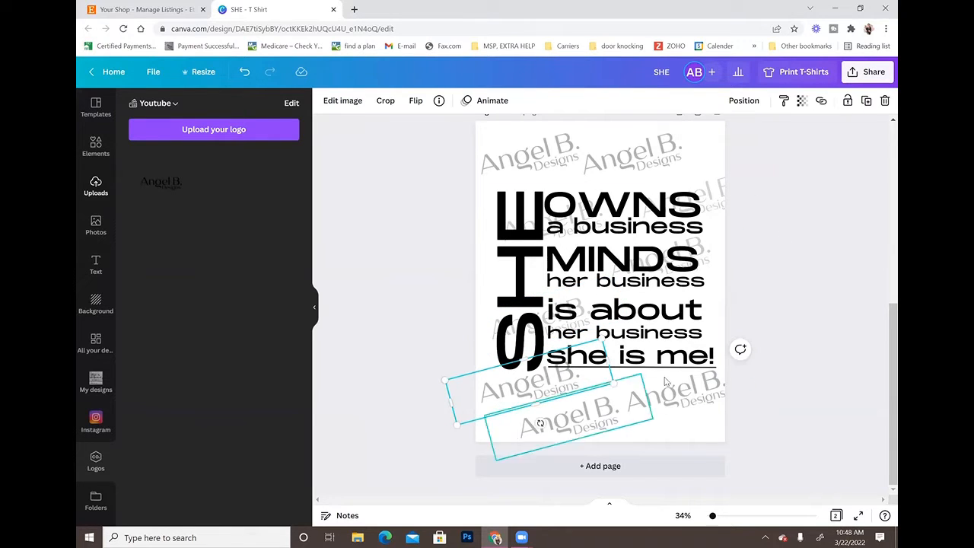
{"action": "left_click", "coordinate": [803, 100]}
{"action": "left_click_drag", "start_coordinate": [715, 146], "coordinate": [708, 145]}
{"action": "left_click", "coordinate": [779, 252]}
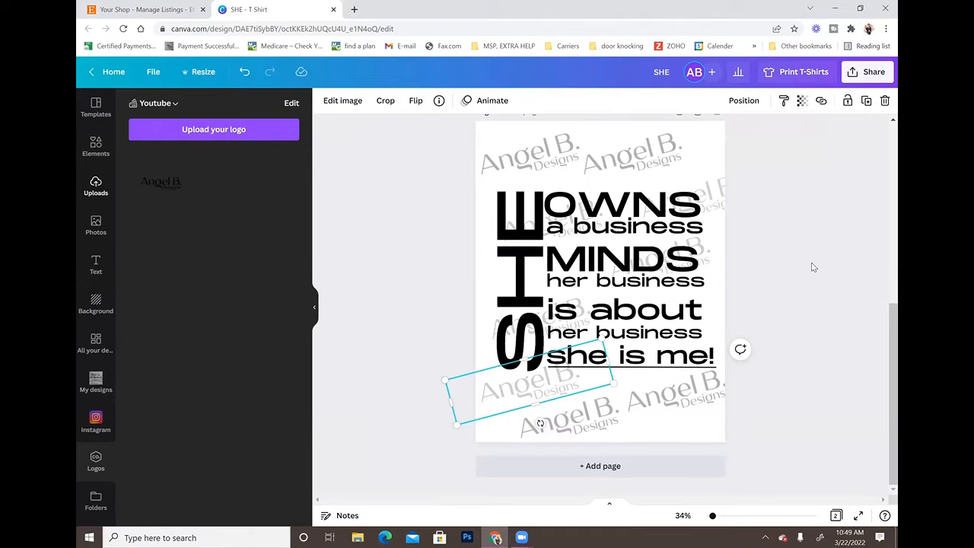
Spread out the logo copies above and below the text, shifting the top pair apart toward the page's sides.
{"action": "left_click_drag", "start_coordinate": [532, 392], "coordinate": [681, 396]}
{"action": "left_click_drag", "start_coordinate": [659, 152], "coordinate": [679, 152]}
{"action": "left_click_drag", "start_coordinate": [510, 162], "coordinate": [502, 153]}
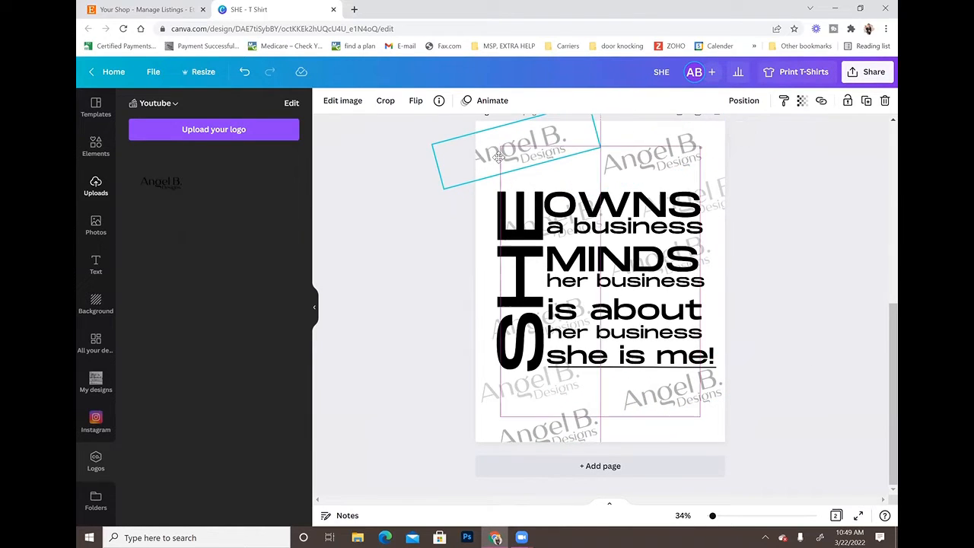
{"action": "left_click", "coordinate": [773, 253]}
Shift the logo copies over "is about" and "a business" to the left and move the one over "MINDS" slightly down.
{"action": "left_click_drag", "start_coordinate": [574, 320], "coordinate": [551, 312]}
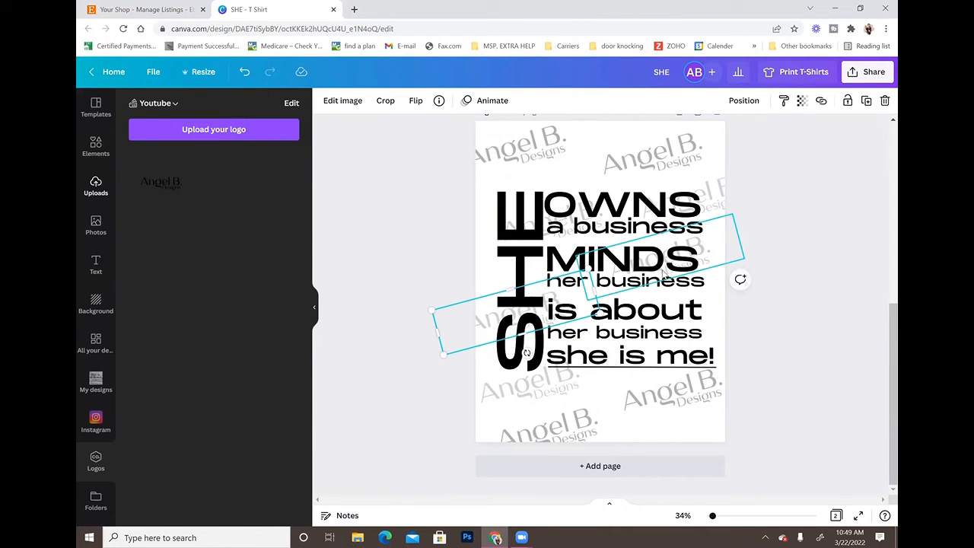
{"action": "left_click", "coordinate": [735, 241]}
{"action": "left_click", "coordinate": [711, 253]}
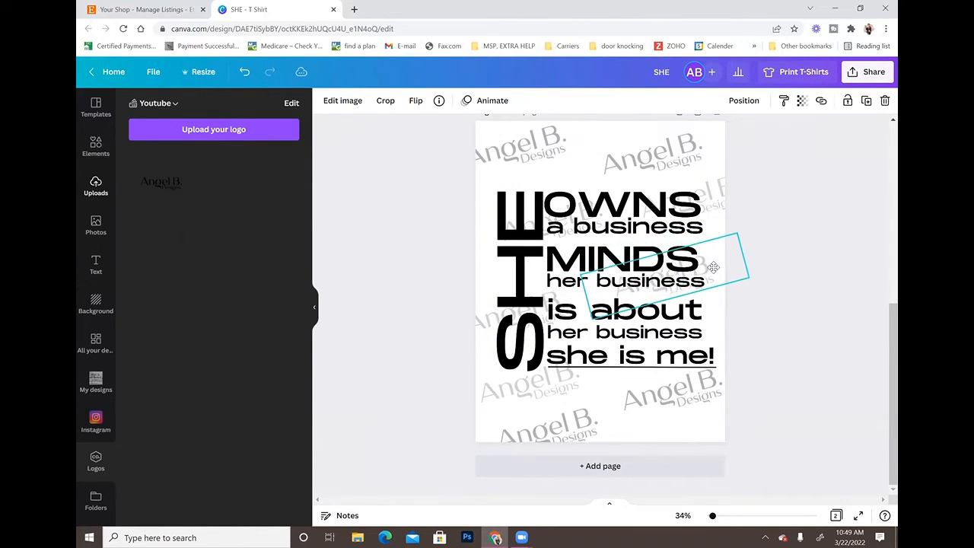
{"action": "left_click", "coordinate": [560, 229]}
{"action": "left_click_drag", "start_coordinate": [558, 227], "coordinate": [540, 230]}
{"action": "left_click", "coordinate": [840, 340]}
Open the design's download settings and limit the download to Page 1, the version without the watermark.
{"action": "scroll", "coordinate": [814, 312], "scroll_direction": "up", "scroll_amount": 5}
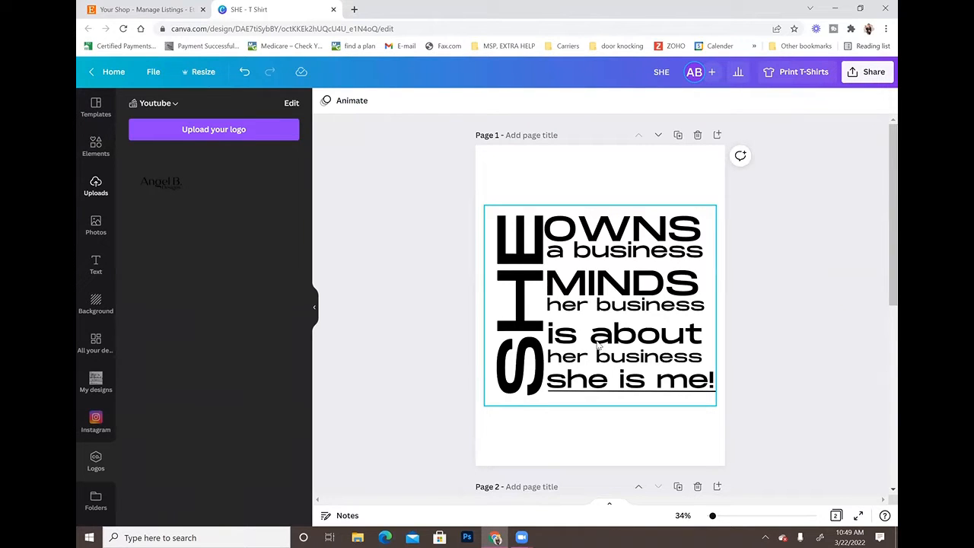
{"action": "scroll", "coordinate": [686, 284], "scroll_direction": "down", "scroll_amount": 5}
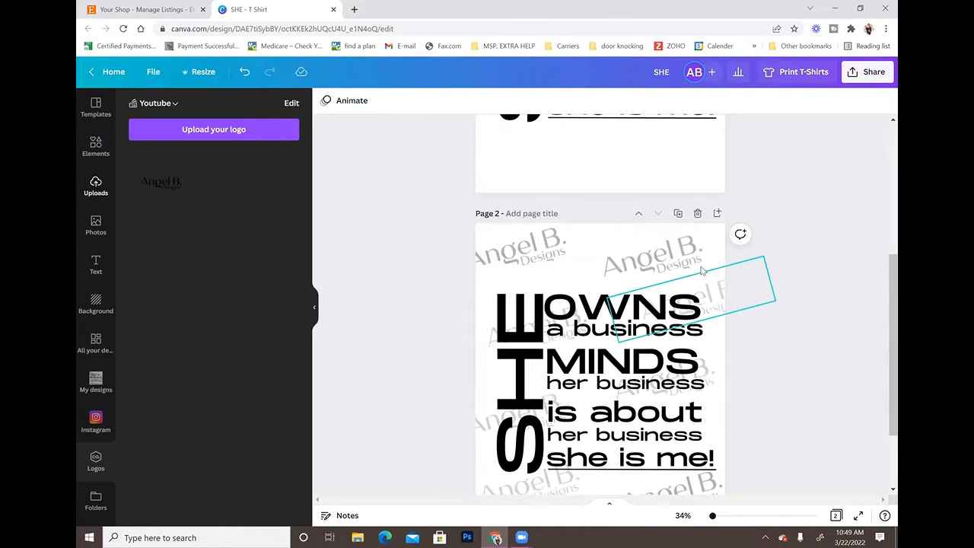
{"action": "scroll", "coordinate": [691, 270], "scroll_direction": "up", "scroll_amount": 5}
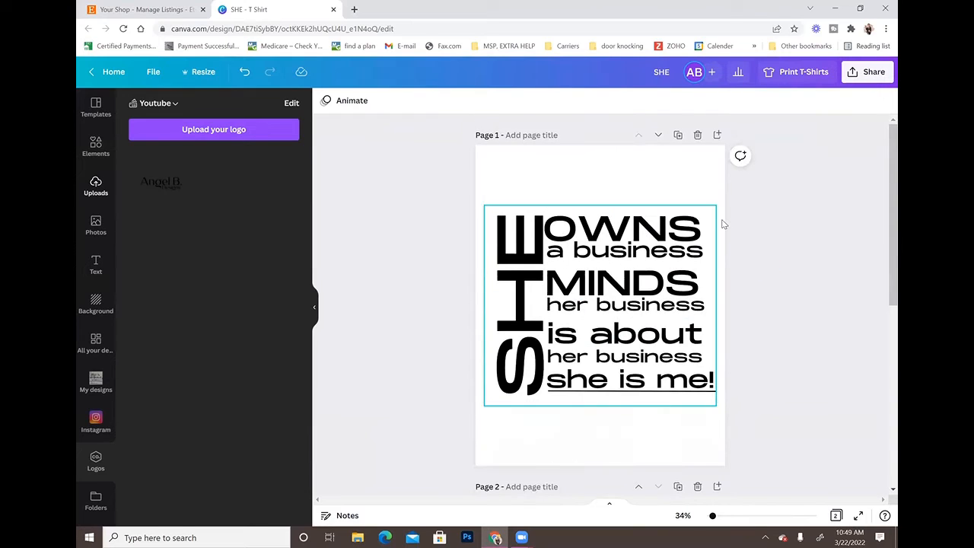
{"action": "scroll", "coordinate": [853, 144], "scroll_direction": "down", "scroll_amount": 1}
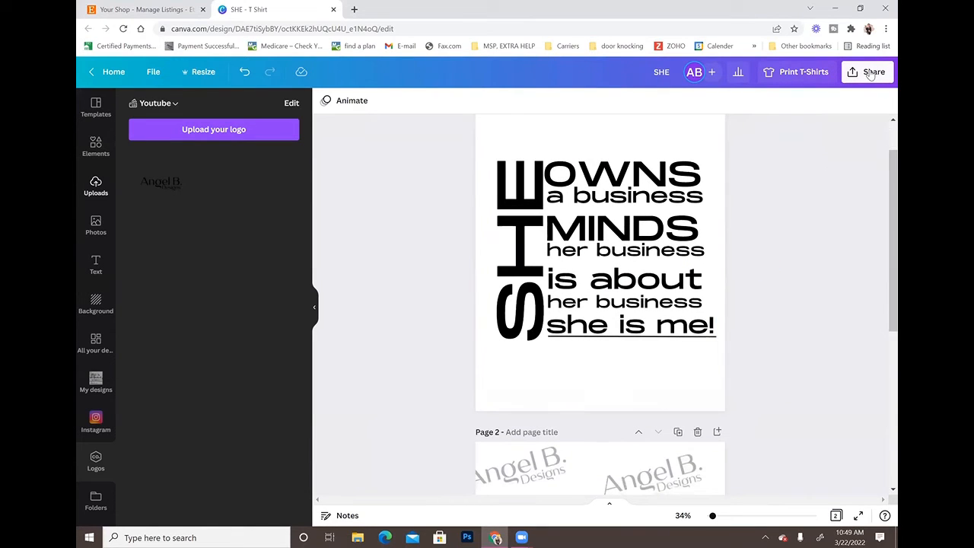
{"action": "left_click", "coordinate": [868, 71]}
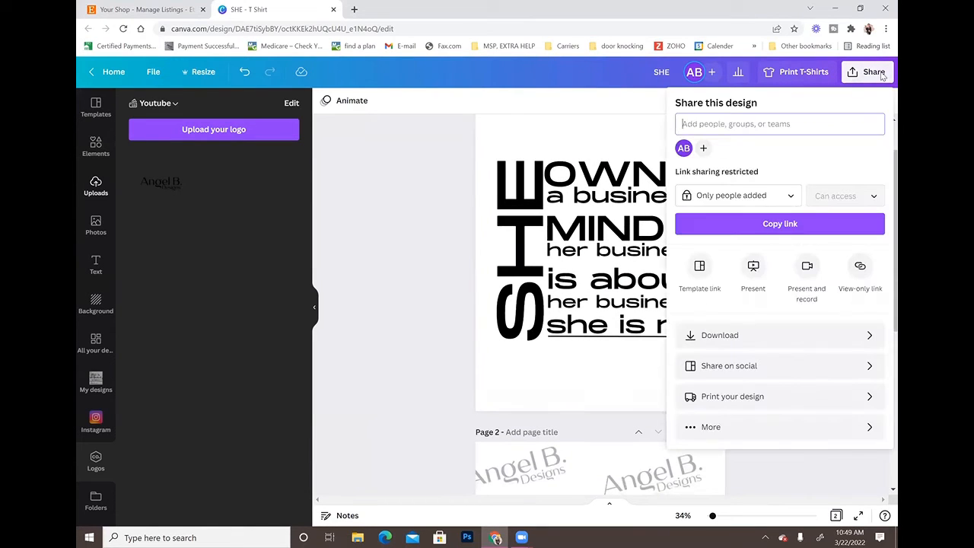
{"action": "left_click", "coordinate": [811, 338]}
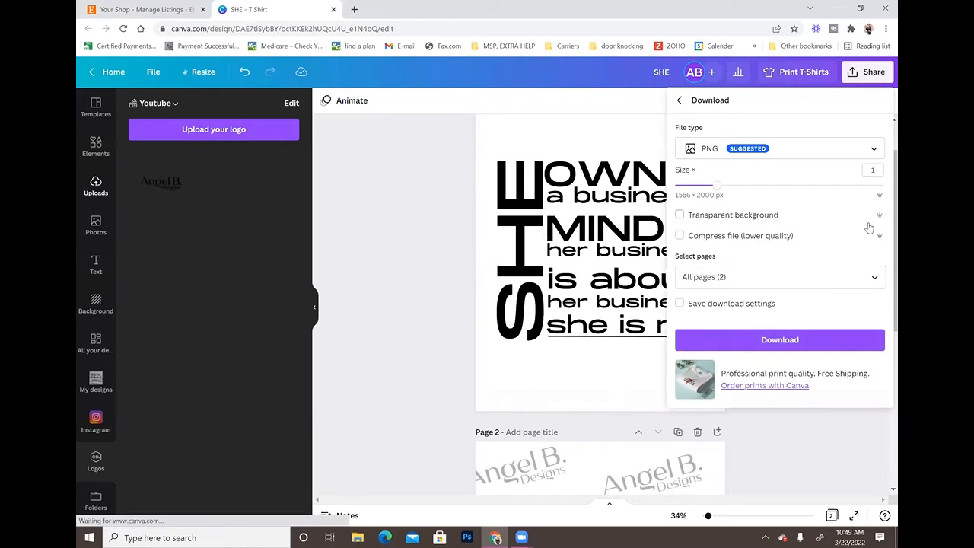
{"action": "left_click", "coordinate": [868, 277]}
{"action": "left_click", "coordinate": [738, 340]}
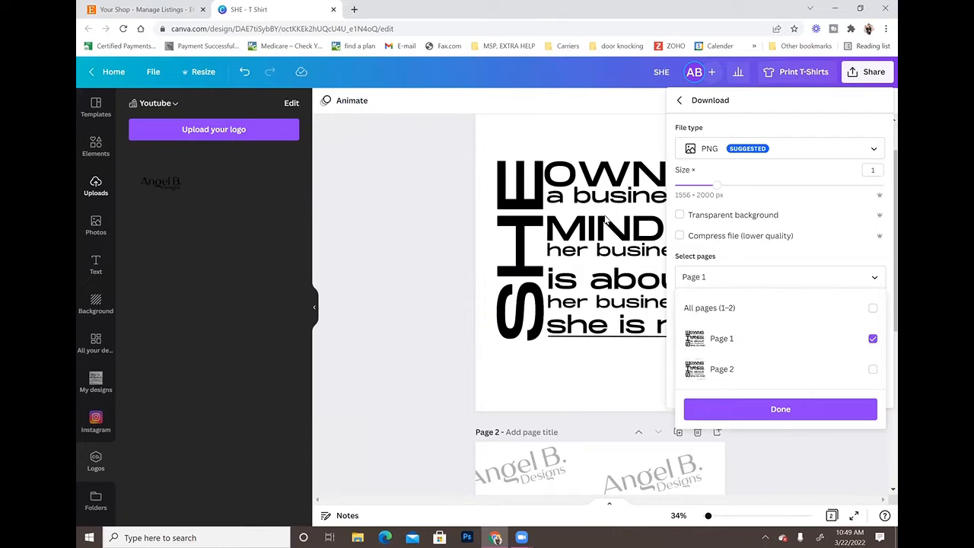
{"action": "left_click", "coordinate": [682, 218]}
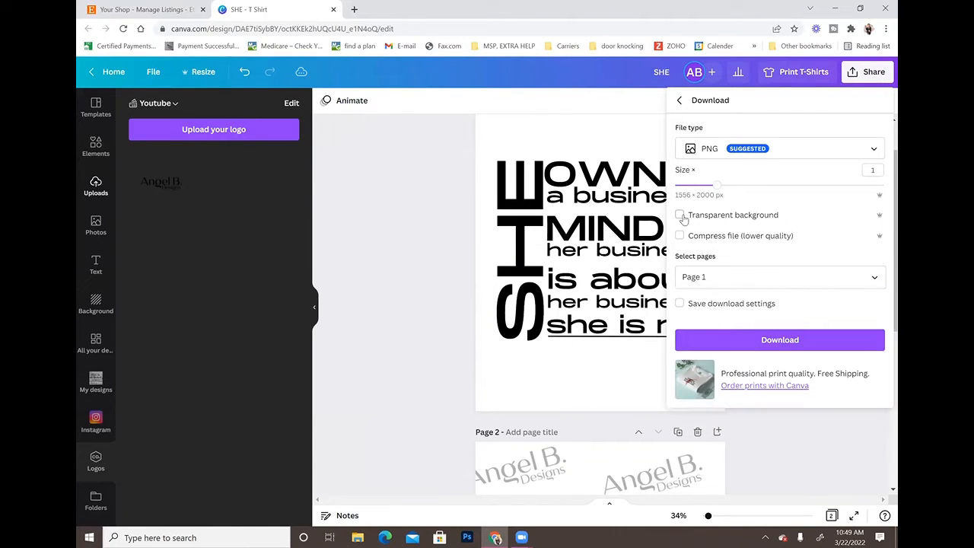
Download Page 1 as an SVG with a transparent background.
{"action": "left_click", "coordinate": [681, 216]}
{"action": "left_click", "coordinate": [858, 154]}
{"action": "left_click", "coordinate": [742, 289]}
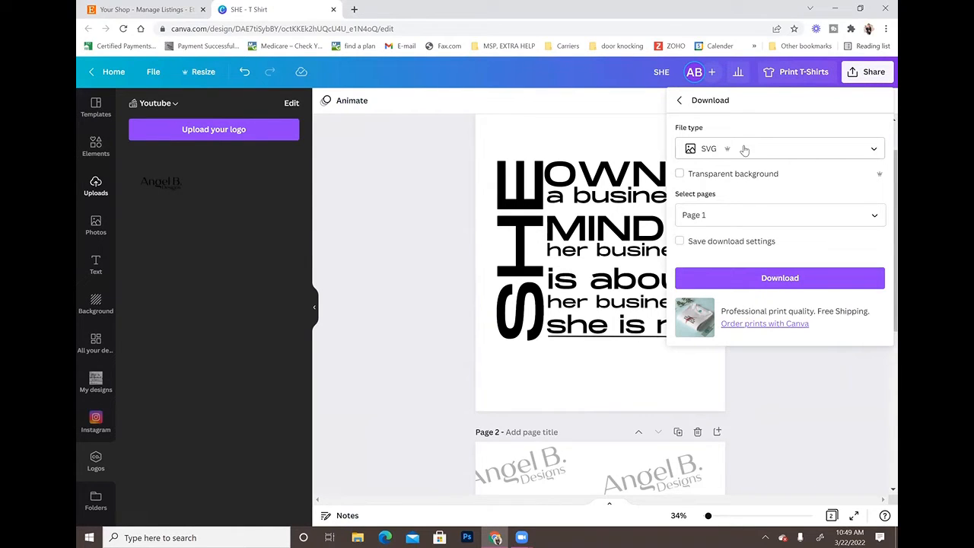
{"action": "left_click", "coordinate": [681, 175]}
{"action": "left_click", "coordinate": [746, 276]}
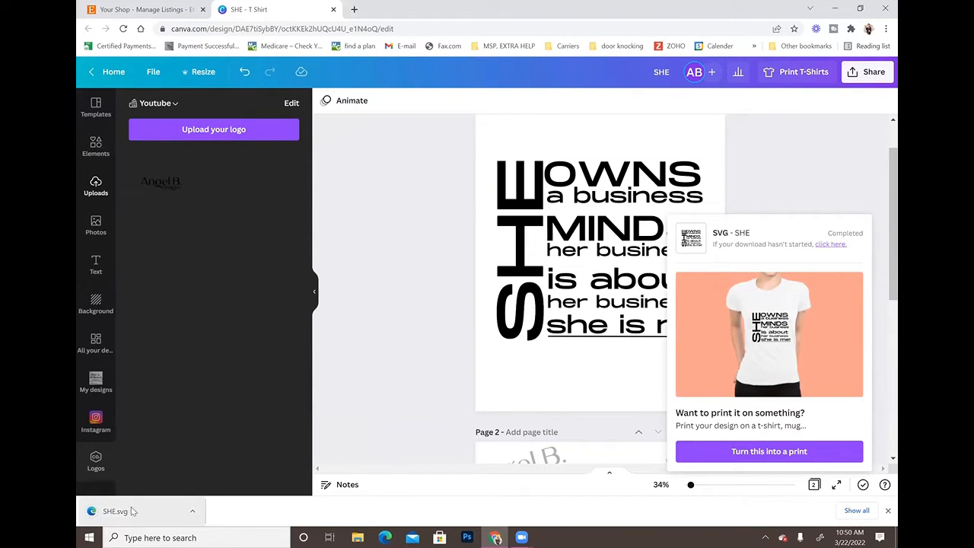
Switch to the Etsy shop's listings and start a new listing.
{"action": "left_click", "coordinate": [117, 10]}
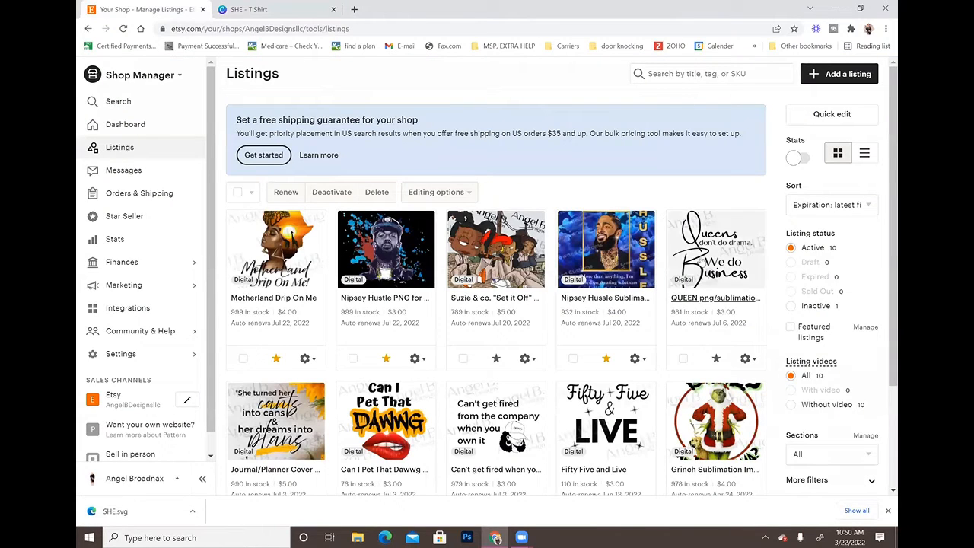
{"action": "left_click", "coordinate": [861, 74]}
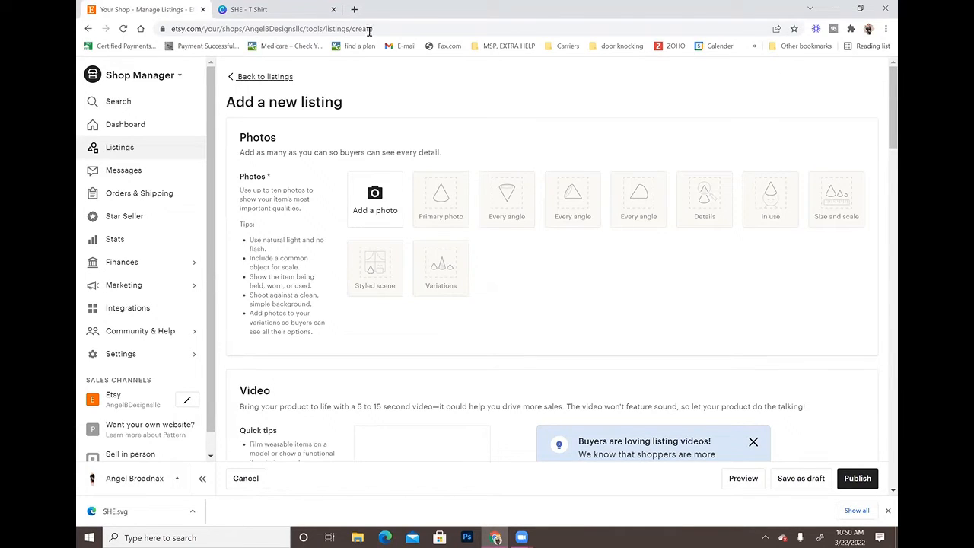
Switch back to the SHE T-shirt design in Canva and open its download settings with PNG as the file type.
{"action": "key", "text": "ctrl+Tab"}
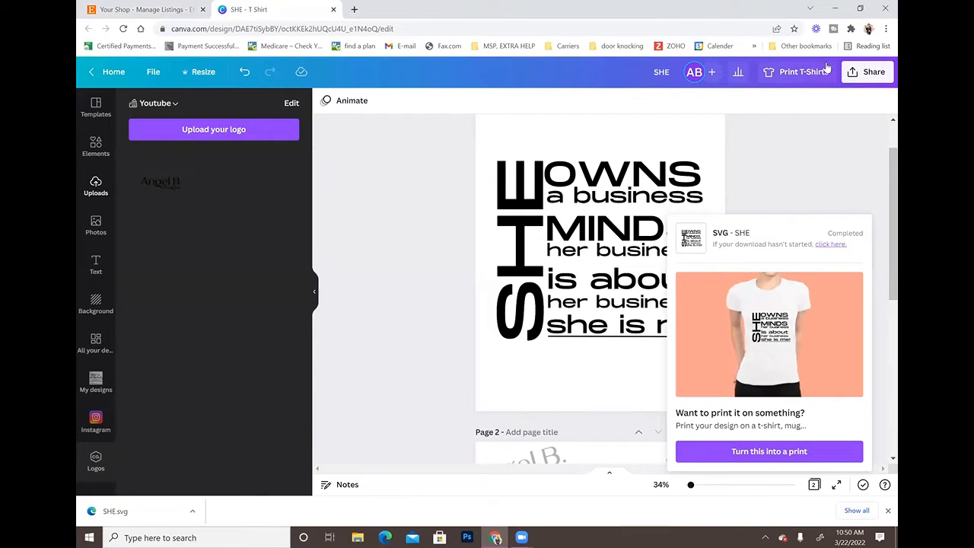
{"action": "left_click", "coordinate": [860, 79]}
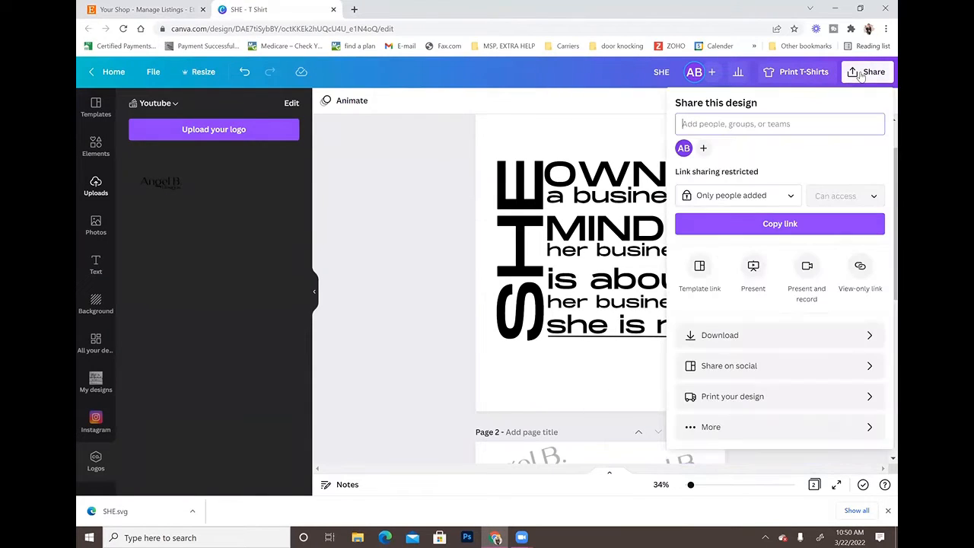
{"action": "left_click", "coordinate": [813, 342]}
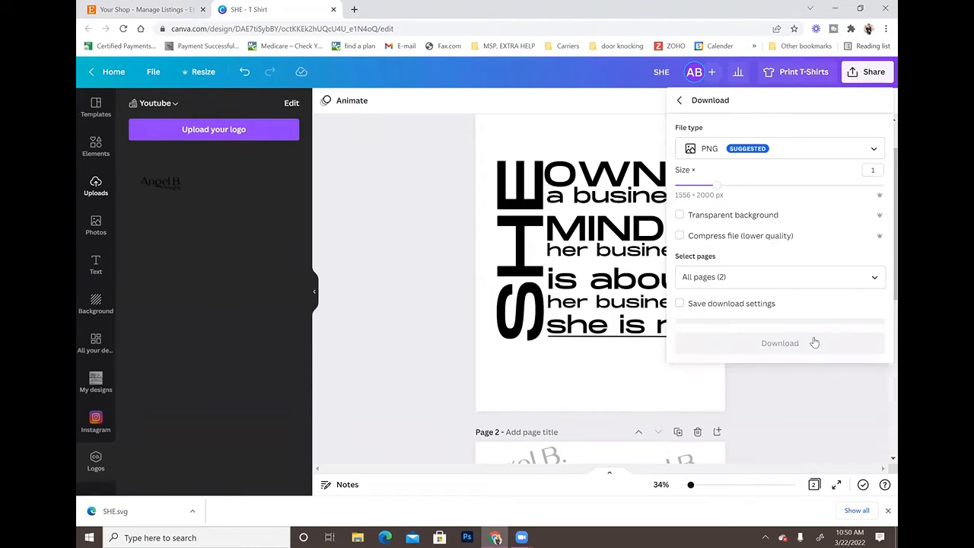
{"action": "left_click", "coordinate": [822, 152]}
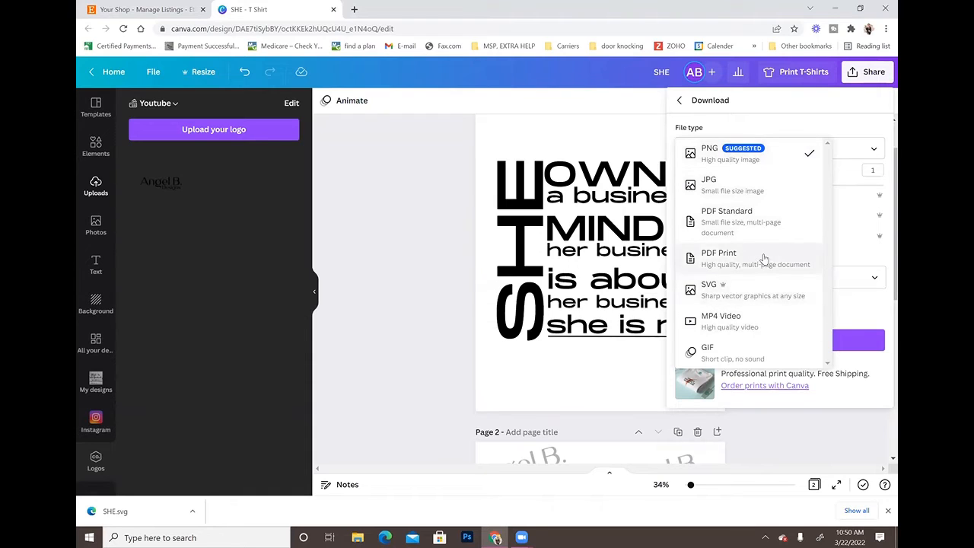
{"action": "left_click", "coordinate": [745, 162]}
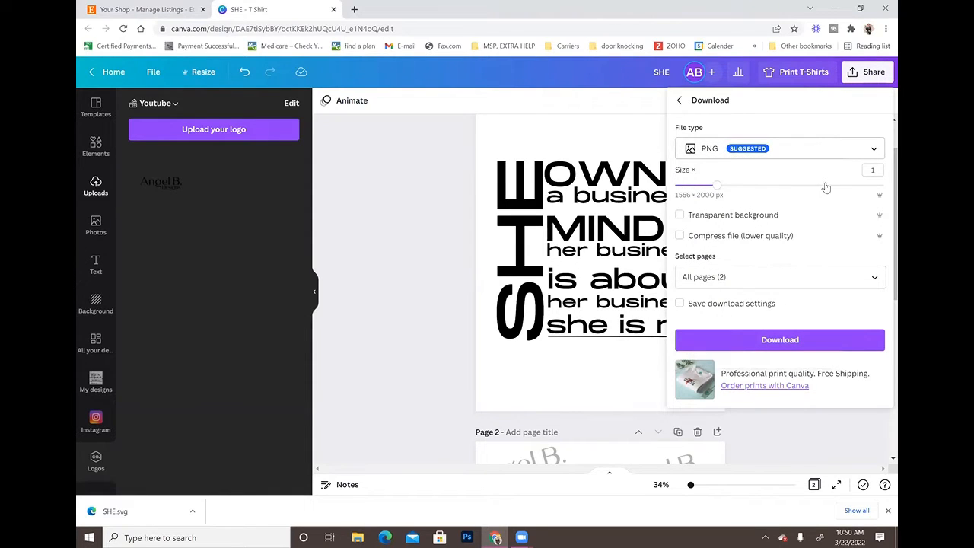
Limit the download to Page 2, the watermarked version, and download it as a PNG.
{"action": "scroll", "coordinate": [599, 259], "scroll_direction": "down", "scroll_amount": 4}
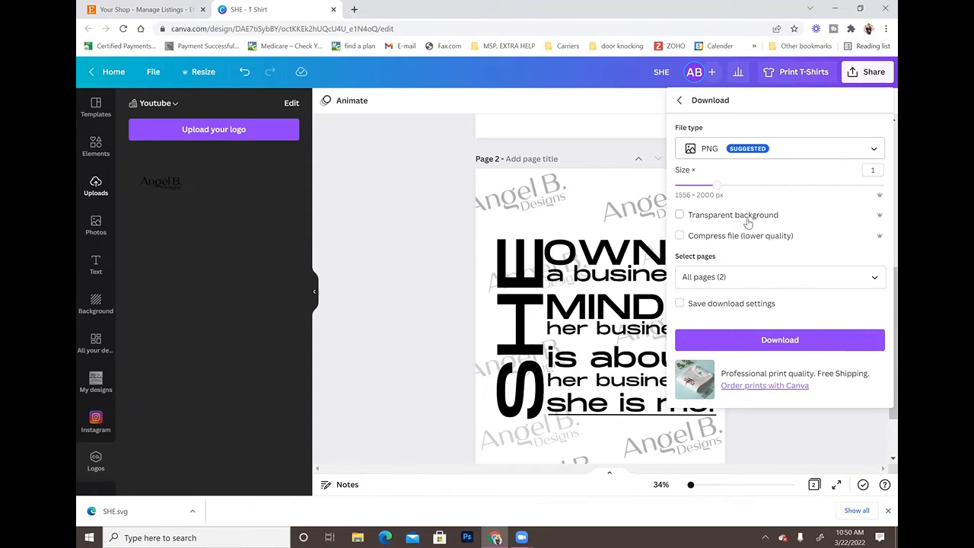
{"action": "left_click", "coordinate": [841, 274]}
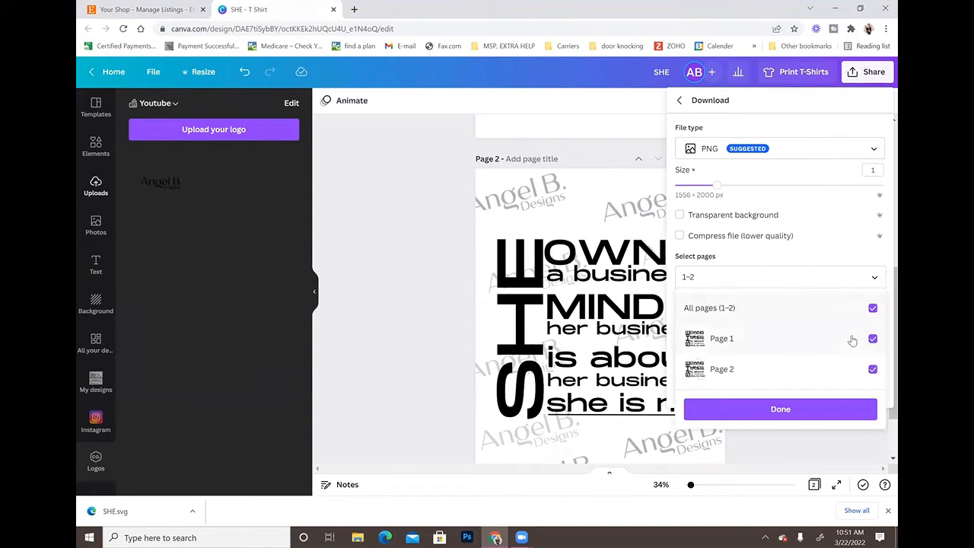
{"action": "left_click", "coordinate": [873, 307]}
{"action": "left_click", "coordinate": [873, 369]}
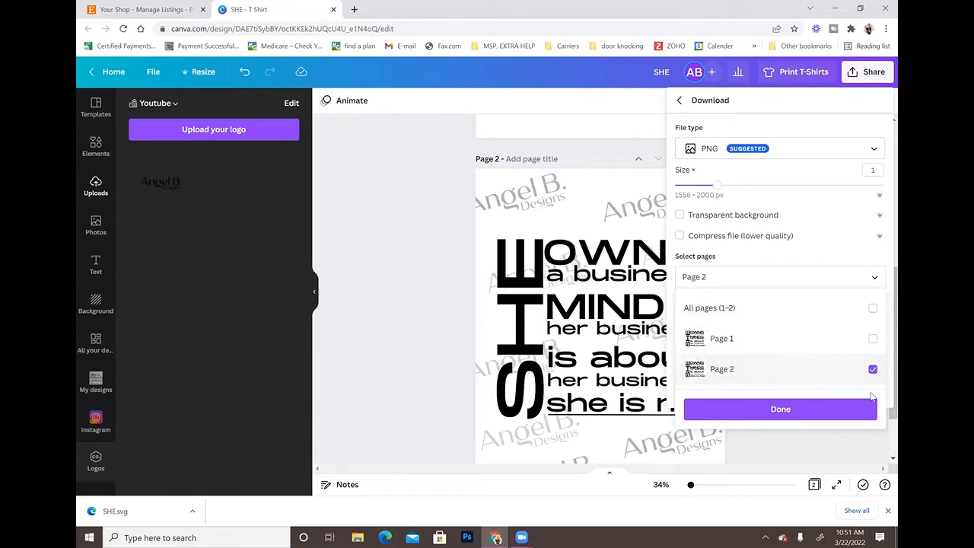
{"action": "left_click", "coordinate": [862, 418]}
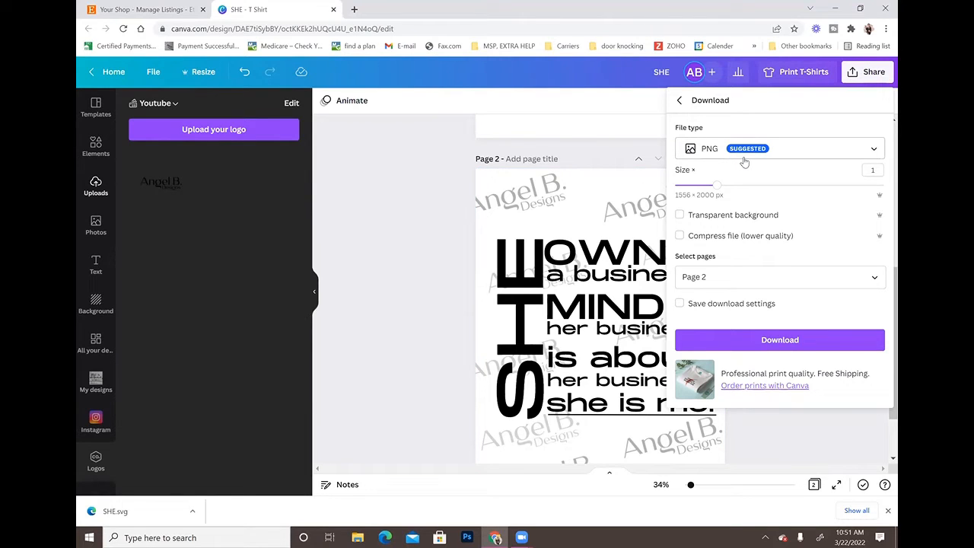
{"action": "left_click", "coordinate": [811, 347]}
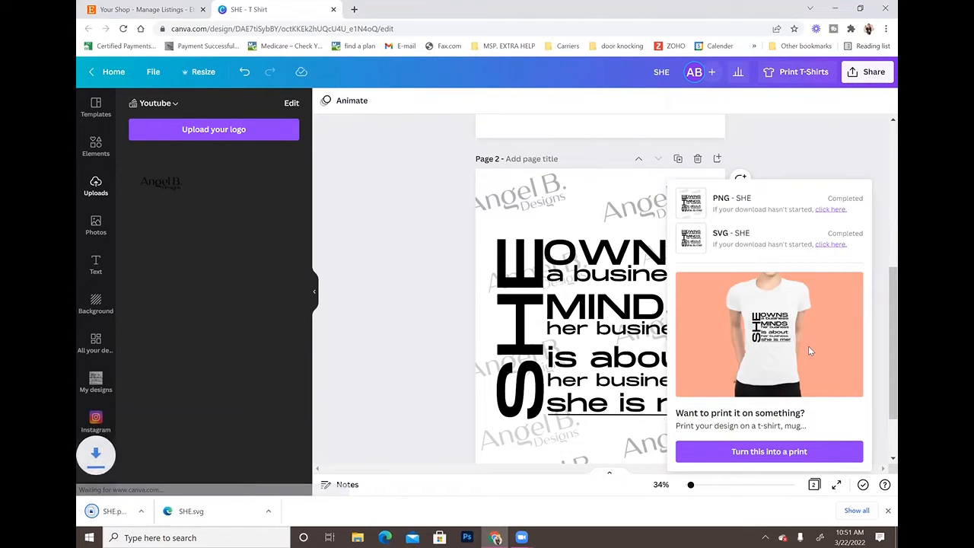
Switch to the new Etsy listing and add the downloaded SHE.png as its primary photo.
{"action": "left_click", "coordinate": [113, 6]}
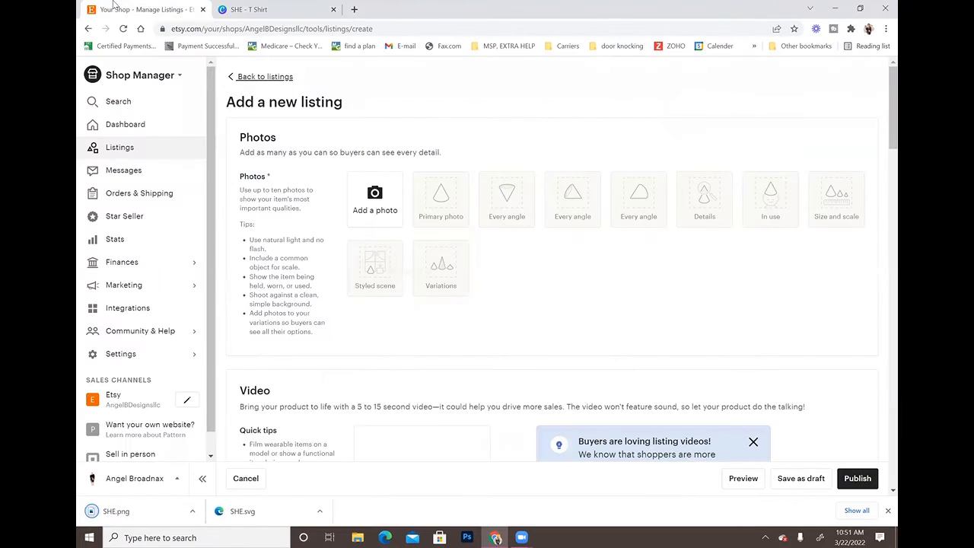
{"action": "left_click", "coordinate": [376, 211]}
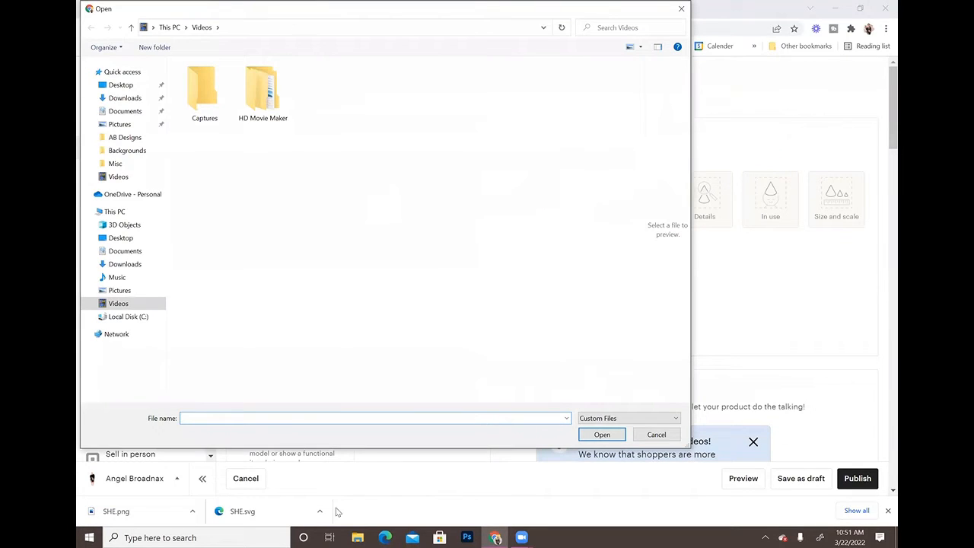
{"action": "left_click", "coordinate": [668, 434]}
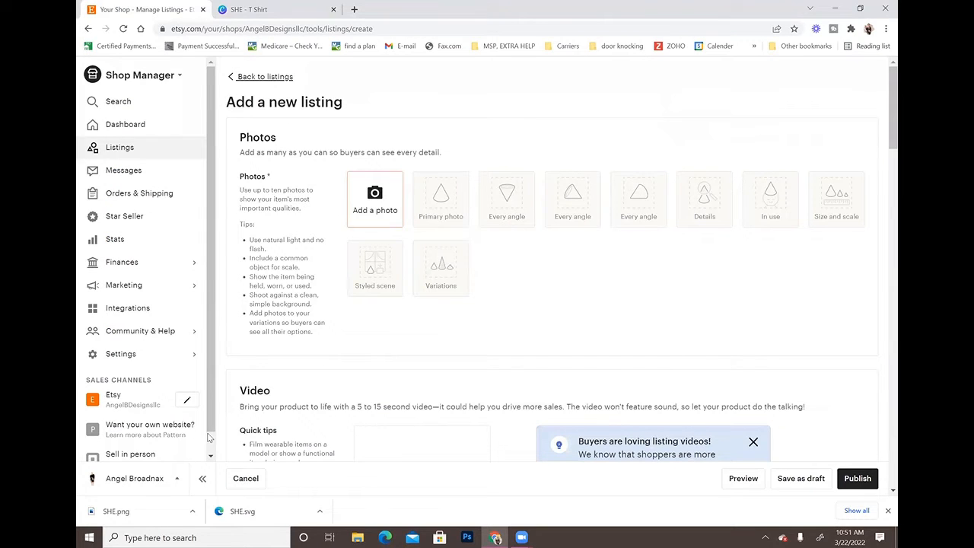
{"action": "left_click_drag", "start_coordinate": [118, 511], "coordinate": [375, 192]}
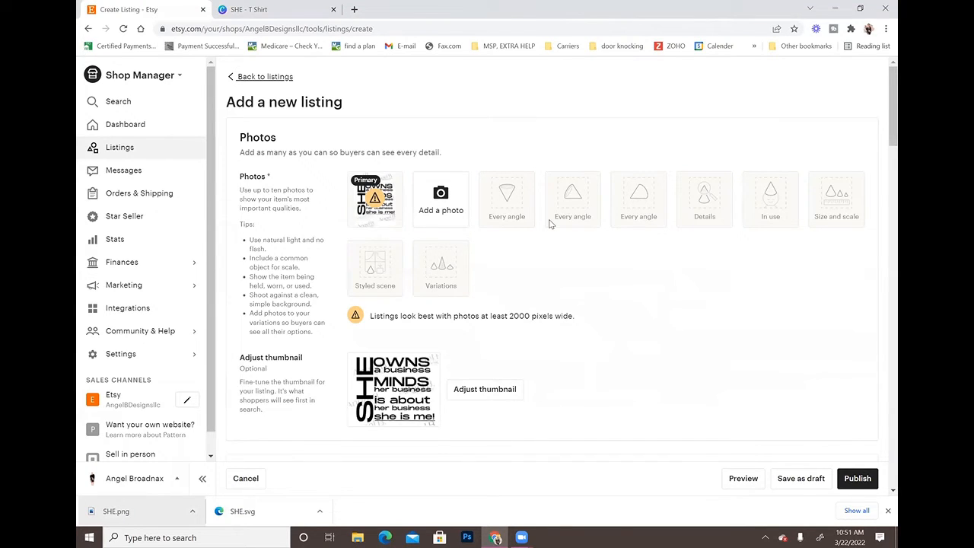
Dismiss the tip about listing videos in the listing's Video section.
{"action": "scroll", "coordinate": [580, 276], "scroll_direction": "down", "scroll_amount": 1}
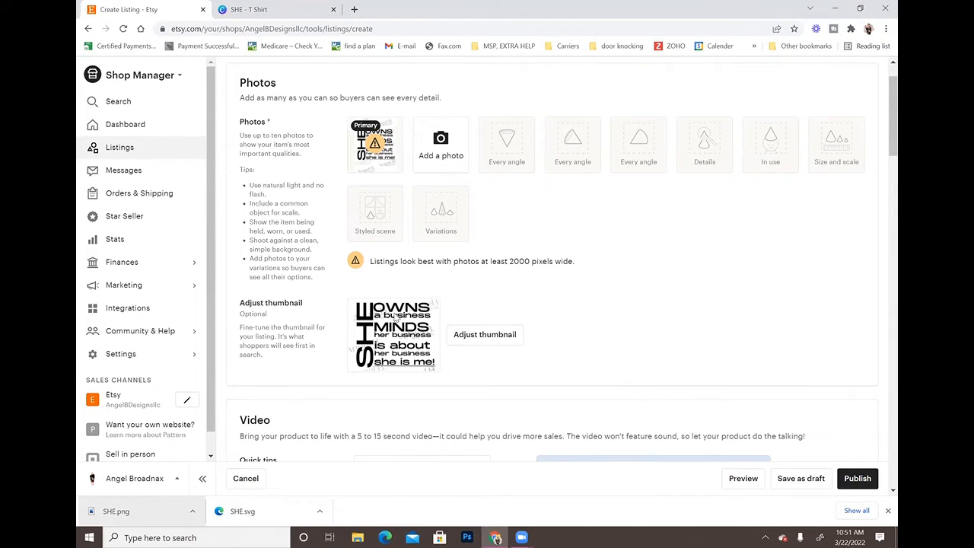
{"action": "scroll", "coordinate": [689, 259], "scroll_direction": "down", "scroll_amount": 1}
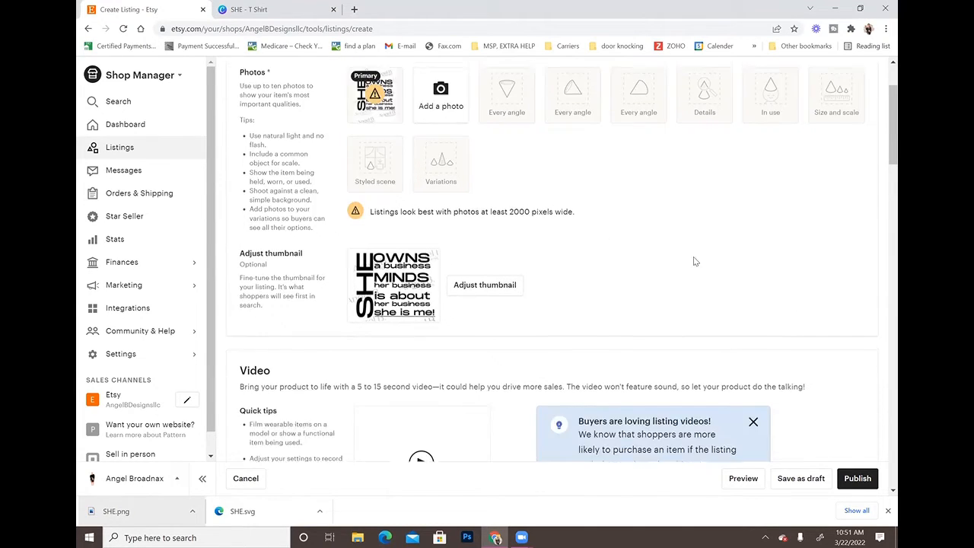
{"action": "scroll", "coordinate": [685, 260], "scroll_direction": "down", "scroll_amount": 1}
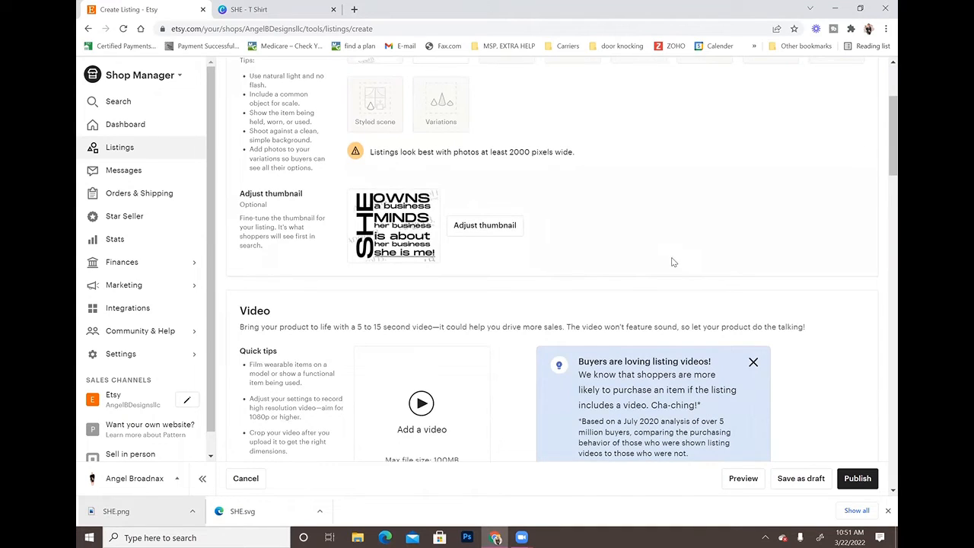
{"action": "scroll", "coordinate": [672, 261], "scroll_direction": "down", "scroll_amount": 2}
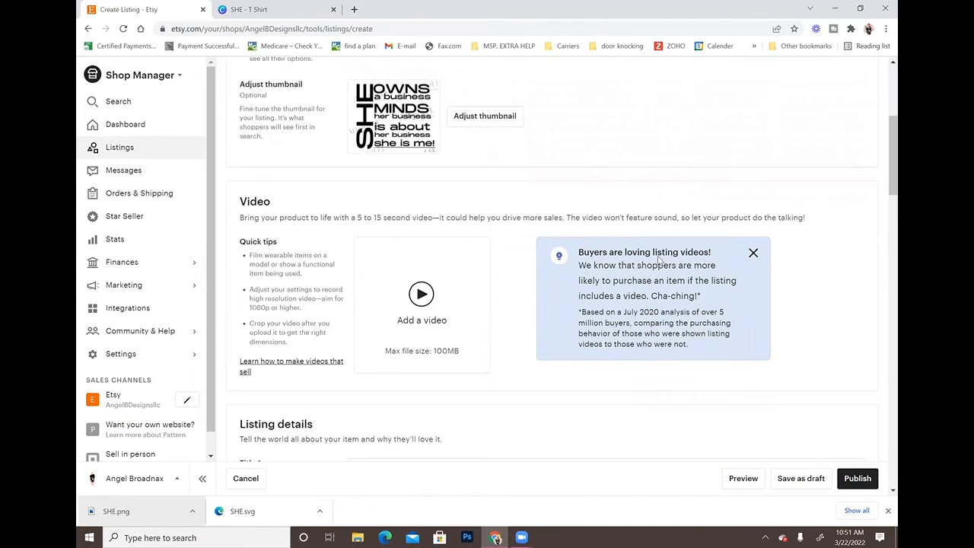
{"action": "left_click", "coordinate": [754, 257]}
Enter the listing title "Hustle svg - Woman Owned Business svg".
{"action": "scroll", "coordinate": [609, 309], "scroll_direction": "down", "scroll_amount": 2}
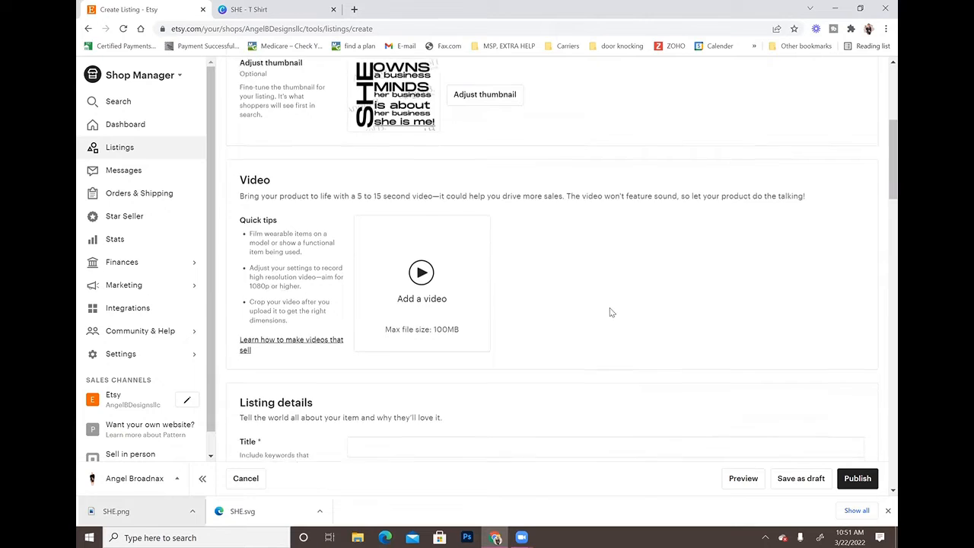
{"action": "scroll", "coordinate": [609, 313], "scroll_direction": "down", "scroll_amount": 1}
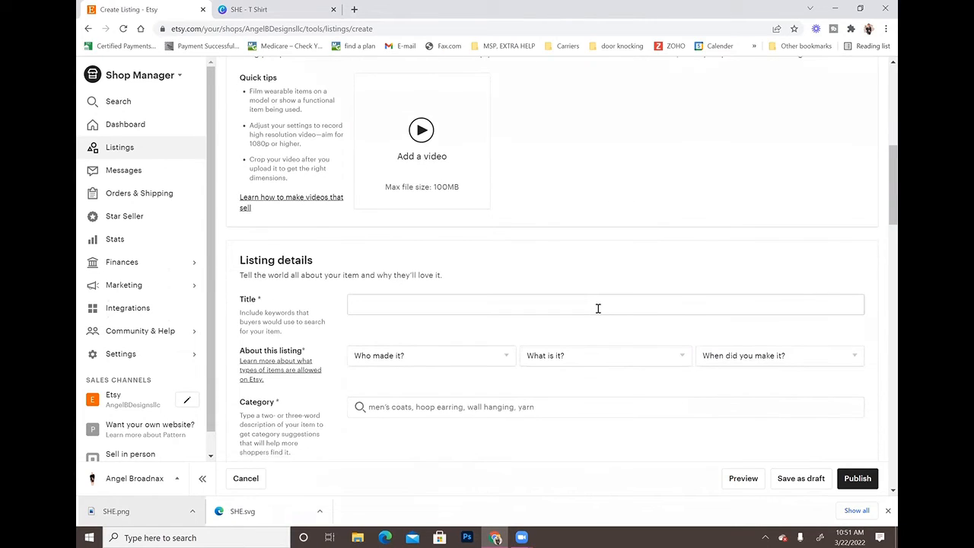
{"action": "left_click", "coordinate": [595, 305]}
{"action": "scroll", "coordinate": [594, 301], "scroll_direction": "down", "scroll_amount": 2}
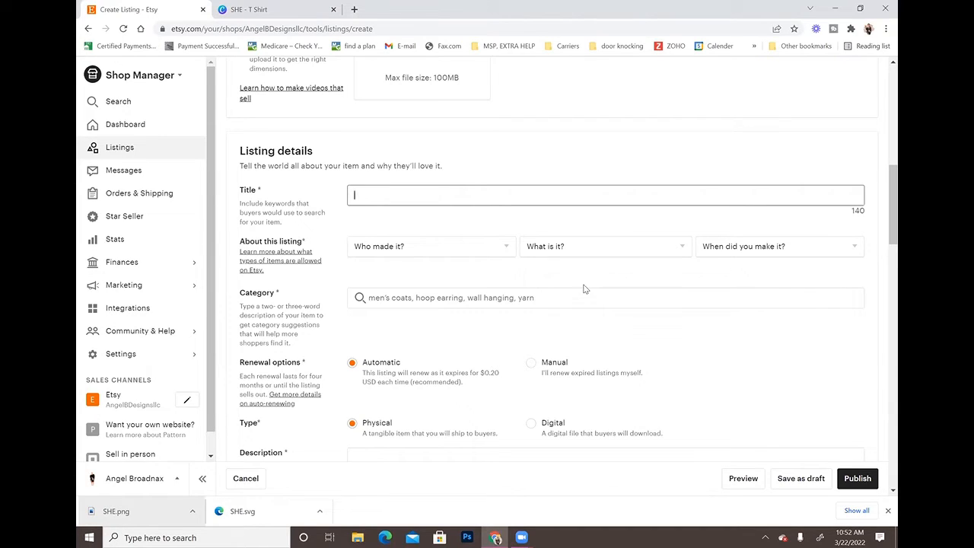
{"action": "type", "text": "Hustl"}
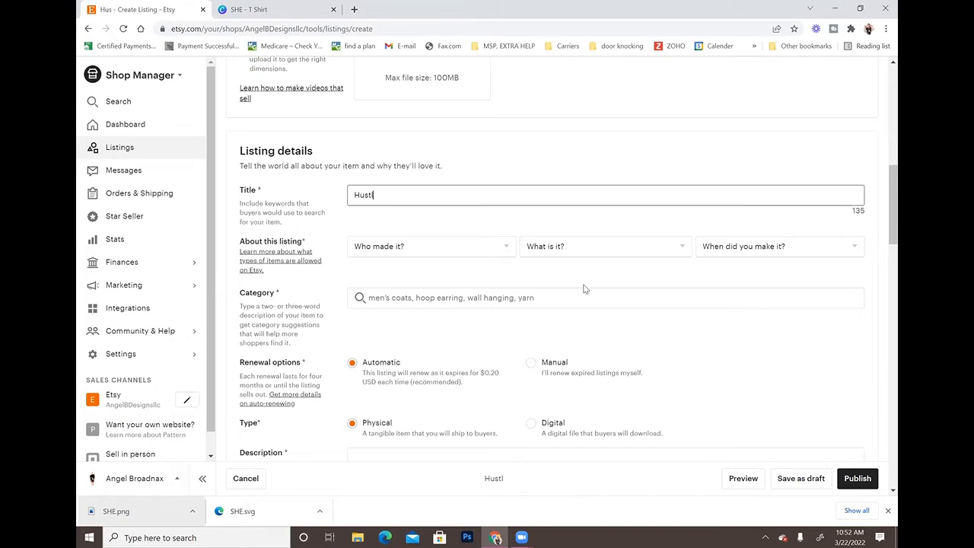
{"action": "type", "text": "e svg - "}
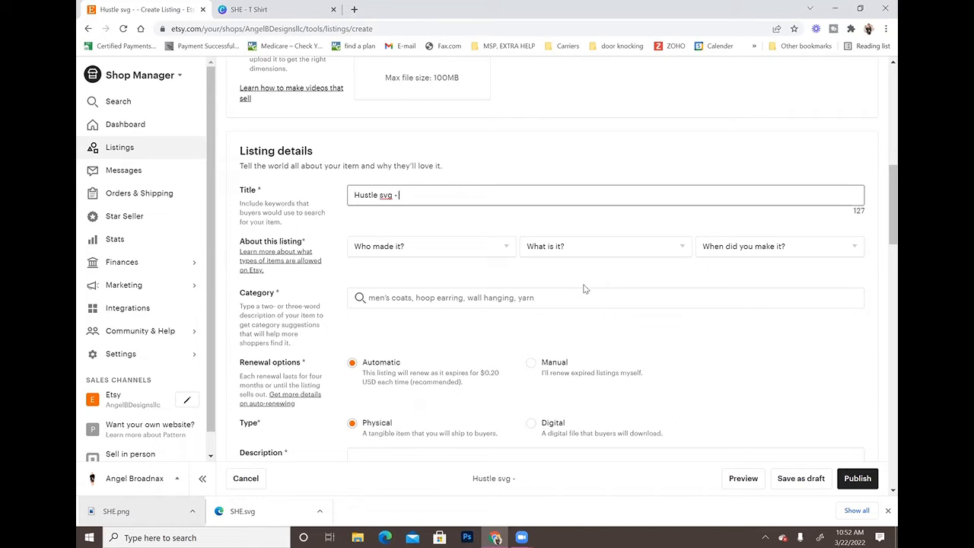
{"action": "type", "text": "Womn"}
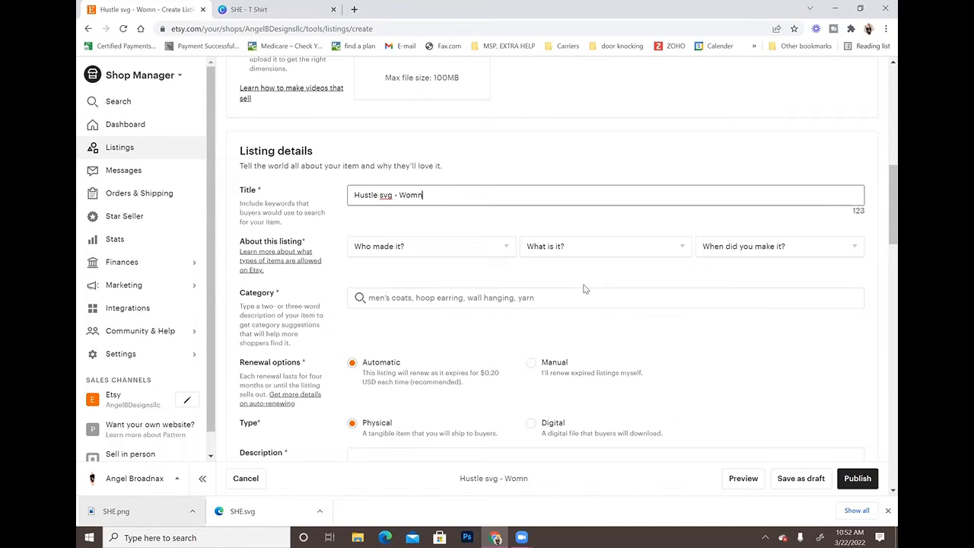
{"action": "key", "text": "BackSpace"}
{"action": "type", "text": "an Oene"}
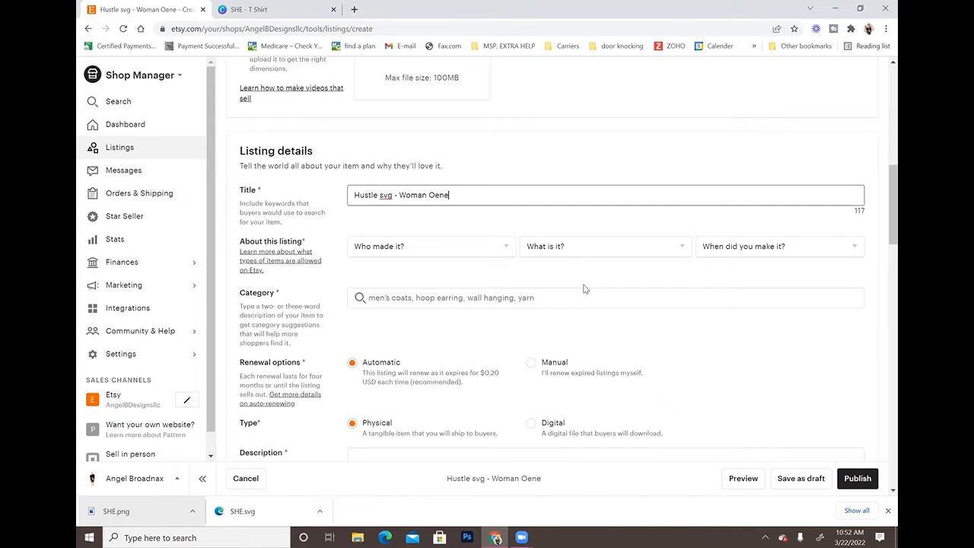
{"action": "key", "text": "BackSpace"}
{"action": "key", "text": "BackSpace"}
{"action": "key", "text": "BackSpace"}
{"action": "type", "text": "wned Busi"}
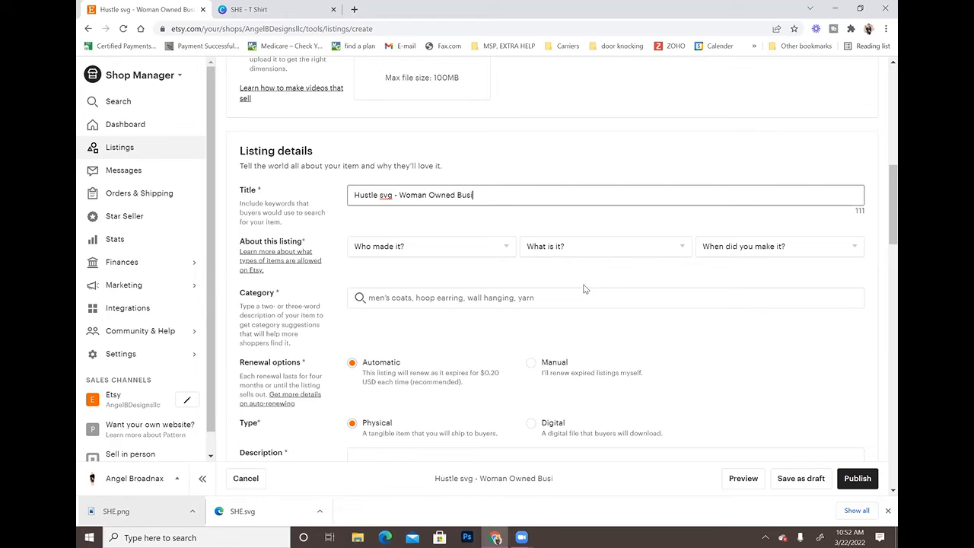
{"action": "type", "text": "ness svg"}
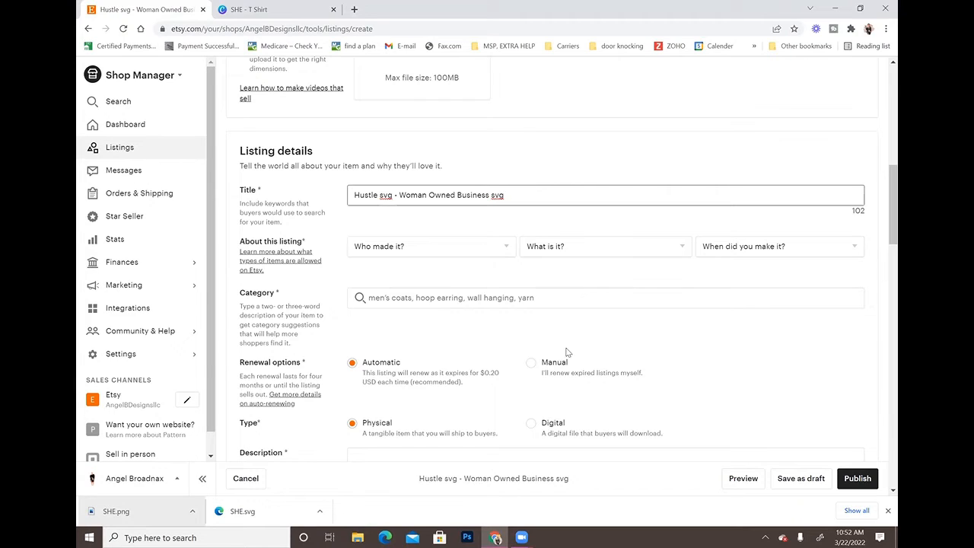
Describe the item as made by "I did", "A finished product", made in 2020 - 2022.
{"action": "left_click", "coordinate": [504, 248]}
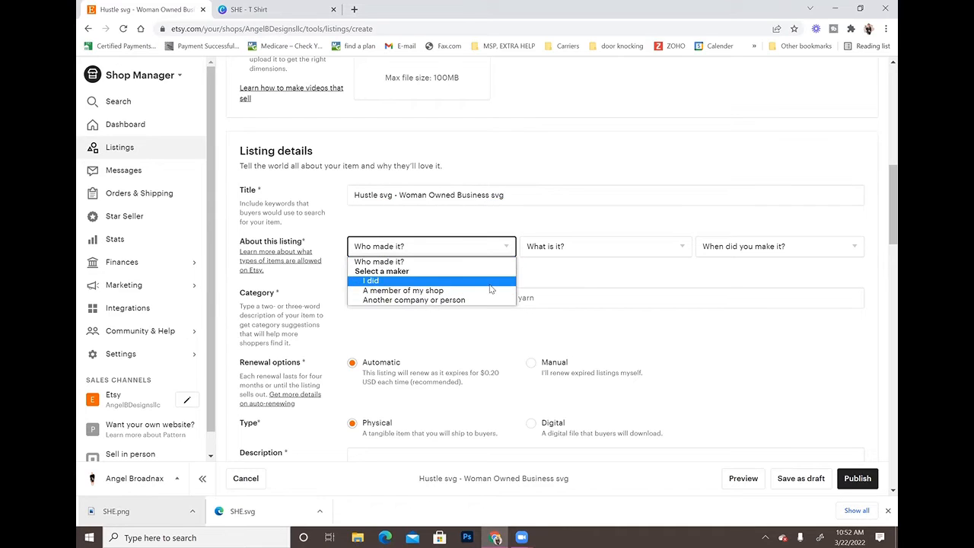
{"action": "left_click", "coordinate": [500, 281]}
{"action": "left_click", "coordinate": [621, 247]}
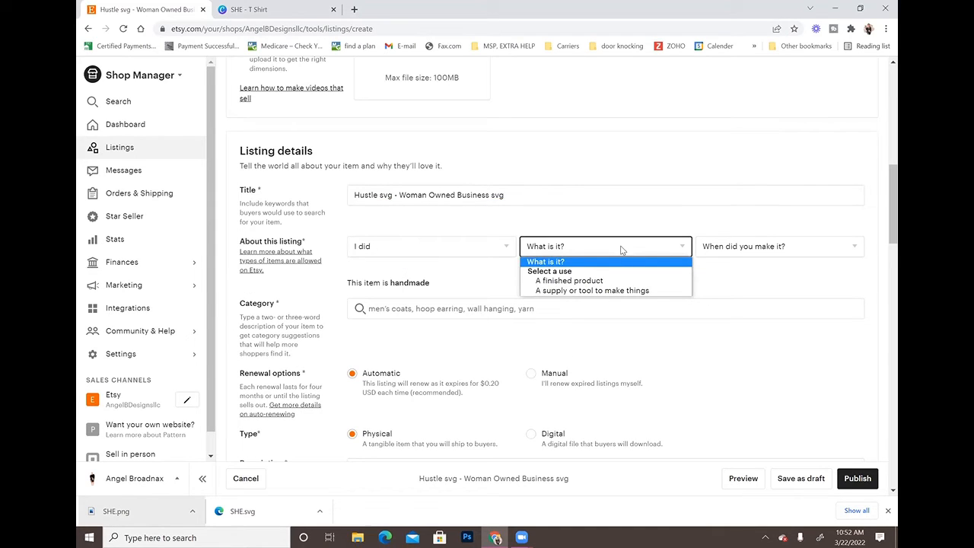
{"action": "left_click", "coordinate": [626, 281]}
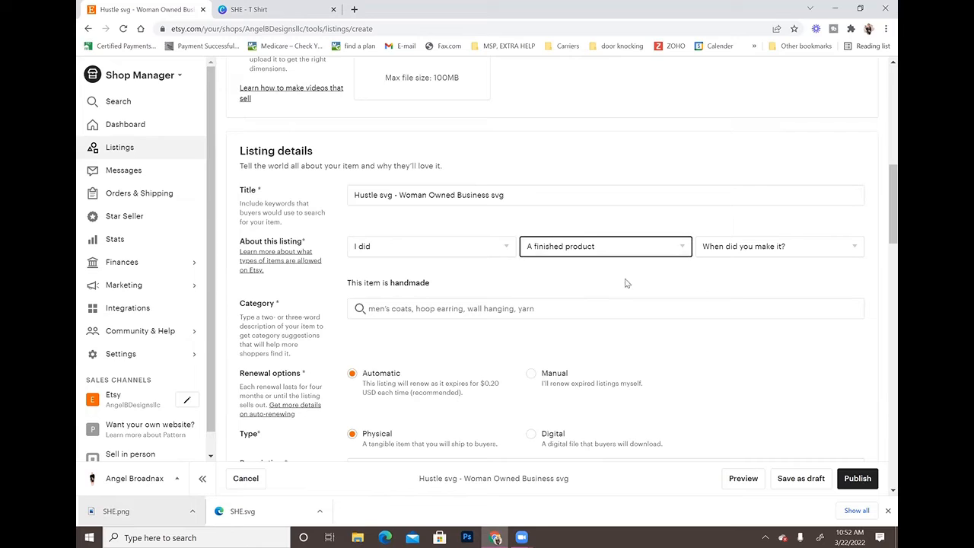
{"action": "left_click", "coordinate": [847, 246]}
{"action": "left_click", "coordinate": [828, 301]}
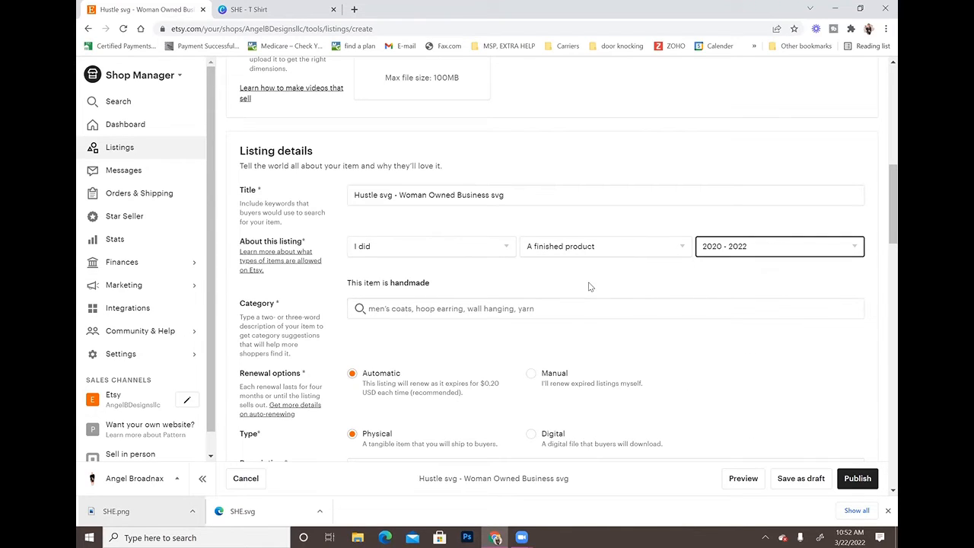
Find the listing's category through "Clip Art & Image Files" and choose Digital under Art & Collectibles, Drawing & Illustration.
{"action": "left_click", "coordinate": [395, 313]}
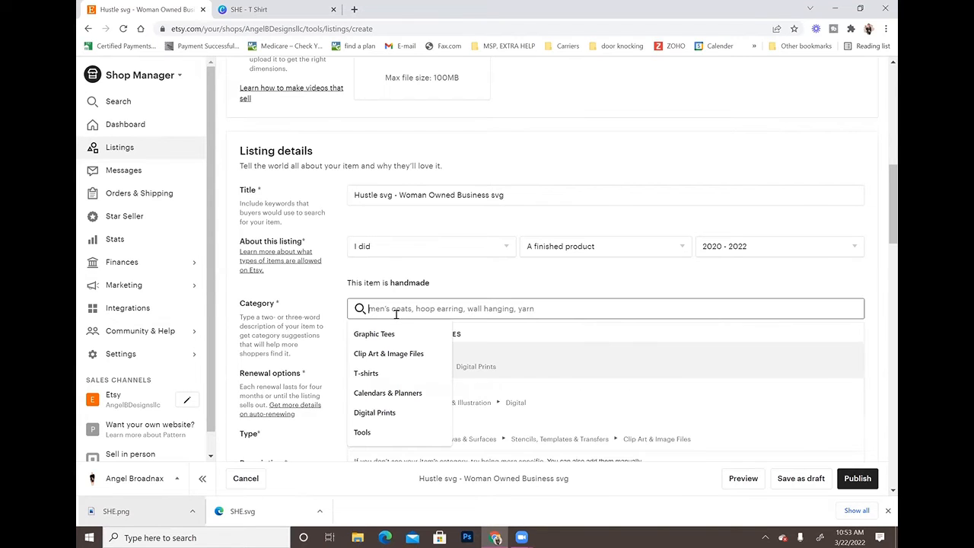
{"action": "left_click", "coordinate": [420, 356]}
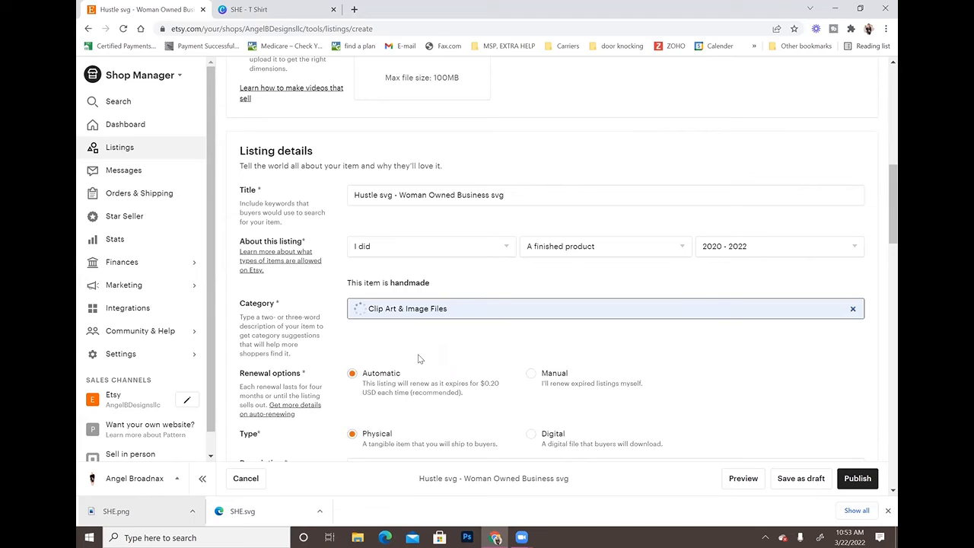
{"action": "scroll", "coordinate": [639, 293], "scroll_direction": "down", "scroll_amount": 2}
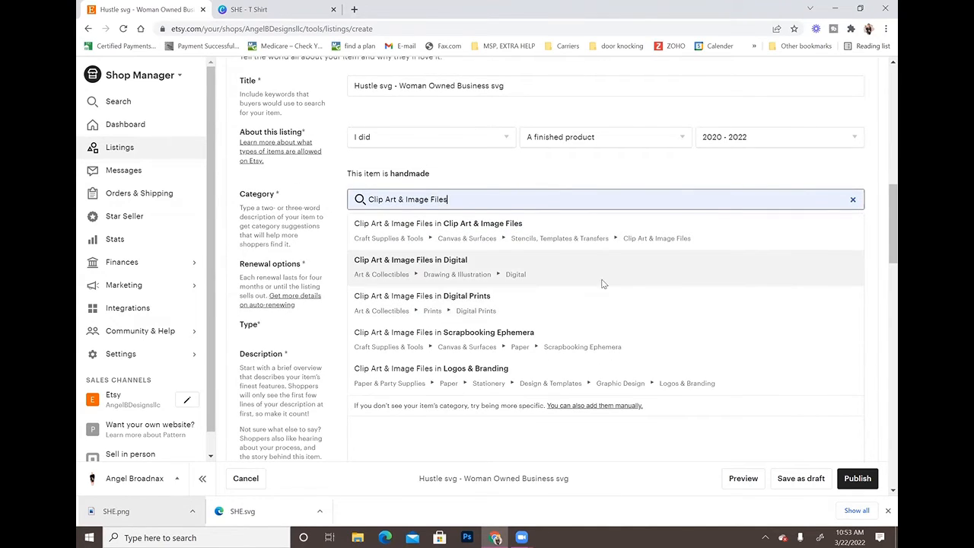
{"action": "scroll", "coordinate": [609, 283], "scroll_direction": "down", "scroll_amount": 1}
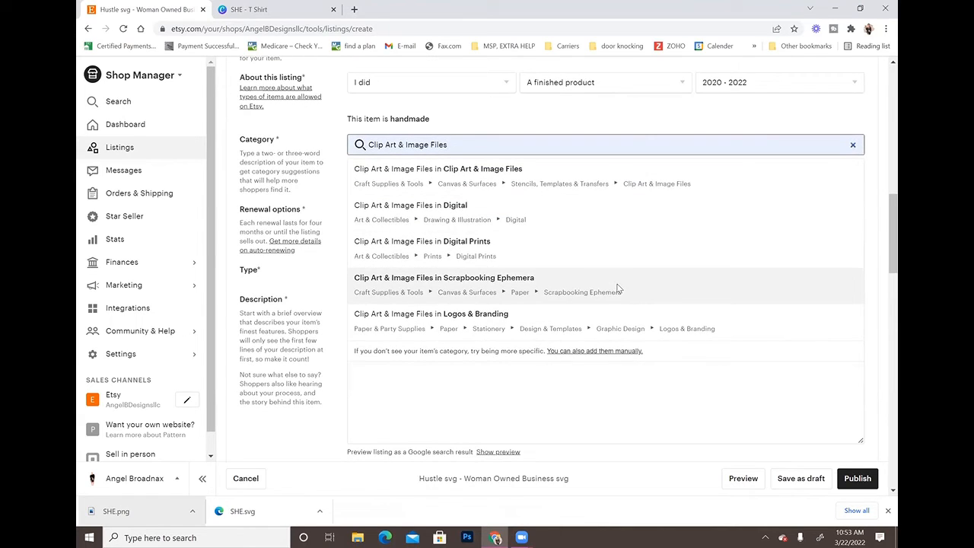
{"action": "left_click", "coordinate": [480, 220]}
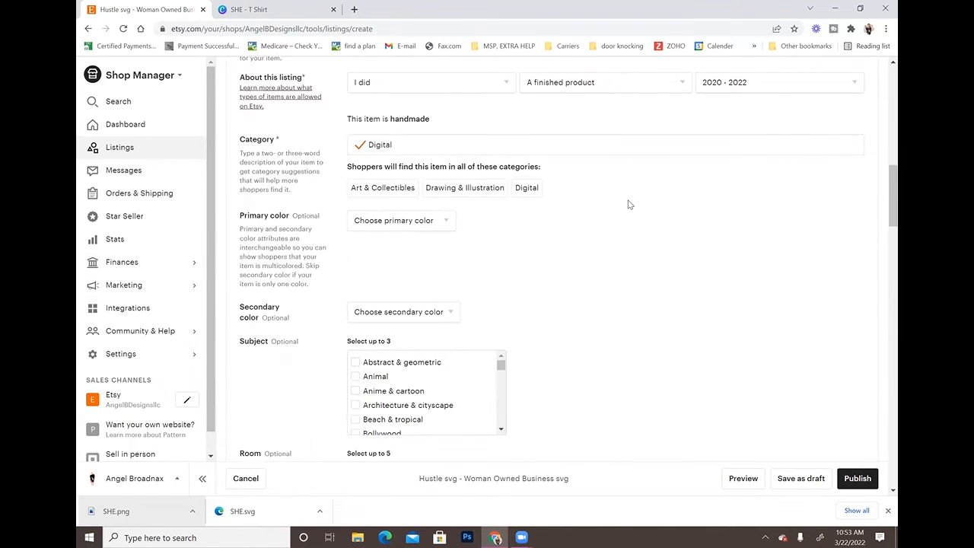
Review the optional attributes of the Digital category, from colors, subject and room to orientation, framing, size, holiday and occasion.
{"action": "scroll", "coordinate": [626, 204], "scroll_direction": "down", "scroll_amount": 1}
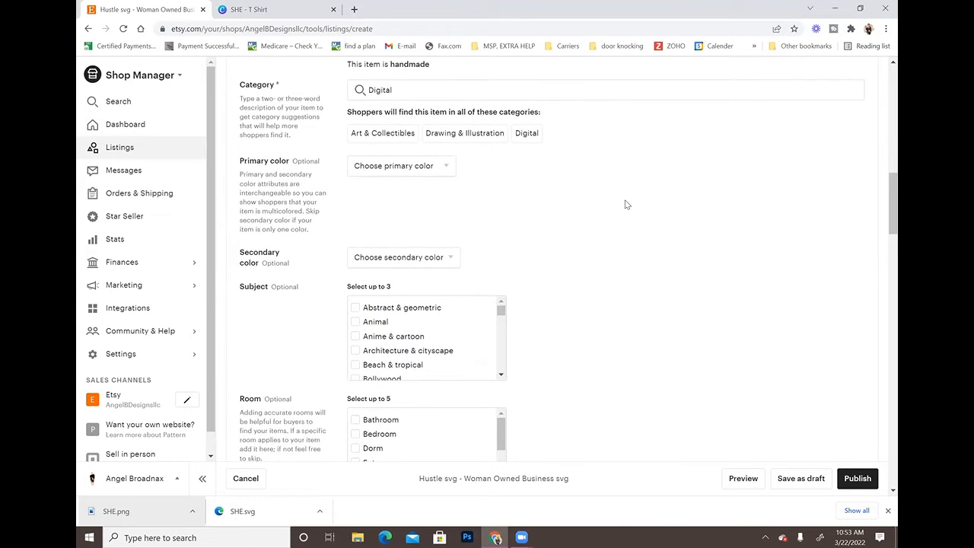
{"action": "scroll", "coordinate": [510, 181], "scroll_direction": "down", "scroll_amount": 2}
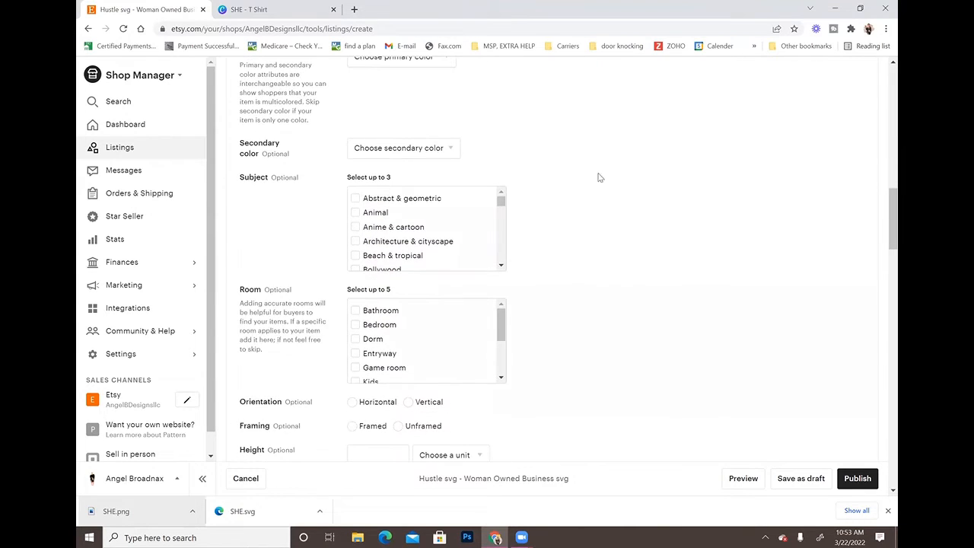
{"action": "scroll", "coordinate": [673, 204], "scroll_direction": "up", "scroll_amount": 1}
{"action": "scroll", "coordinate": [693, 213], "scroll_direction": "down", "scroll_amount": 1}
{"action": "scroll", "coordinate": [685, 209], "scroll_direction": "down", "scroll_amount": 2}
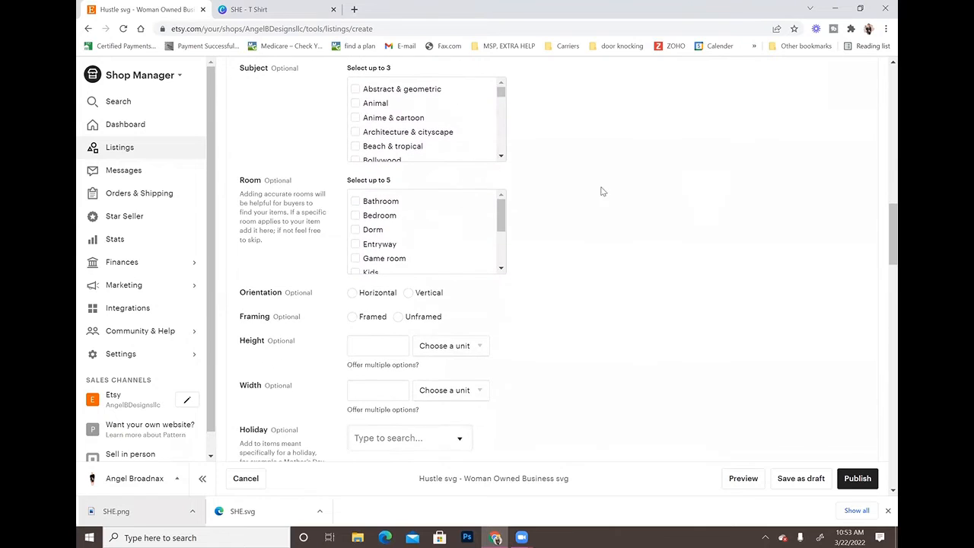
{"action": "scroll", "coordinate": [632, 165], "scroll_direction": "up", "scroll_amount": 2}
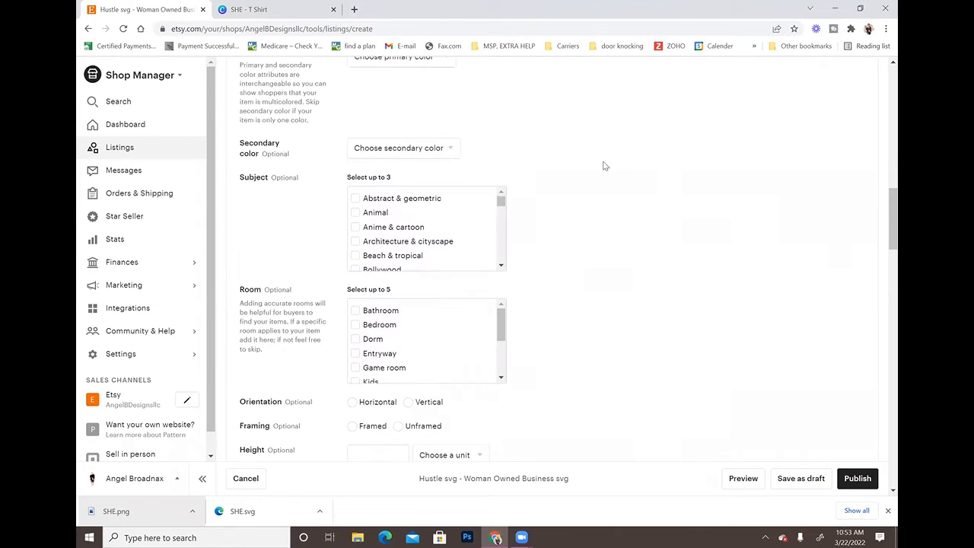
{"action": "scroll", "coordinate": [643, 168], "scroll_direction": "down", "scroll_amount": 3}
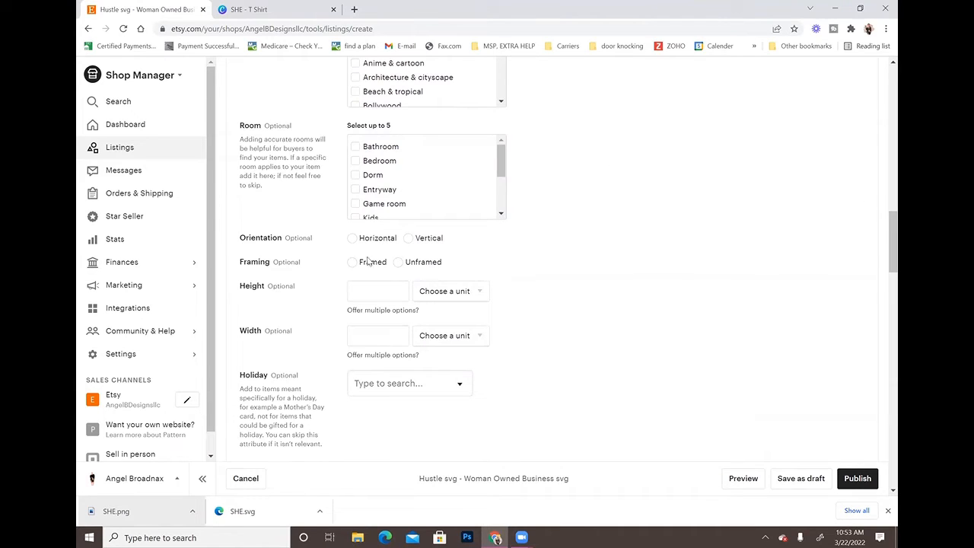
{"action": "scroll", "coordinate": [633, 263], "scroll_direction": "down", "scroll_amount": 4}
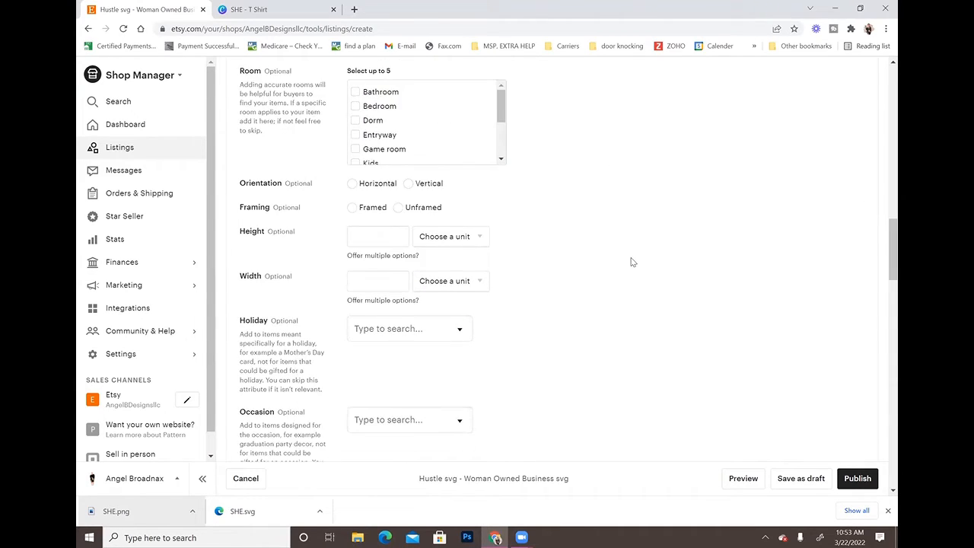
Set the listing's type to Digital, a file that buyers will download.
{"action": "scroll", "coordinate": [583, 266], "scroll_direction": "down", "scroll_amount": 1}
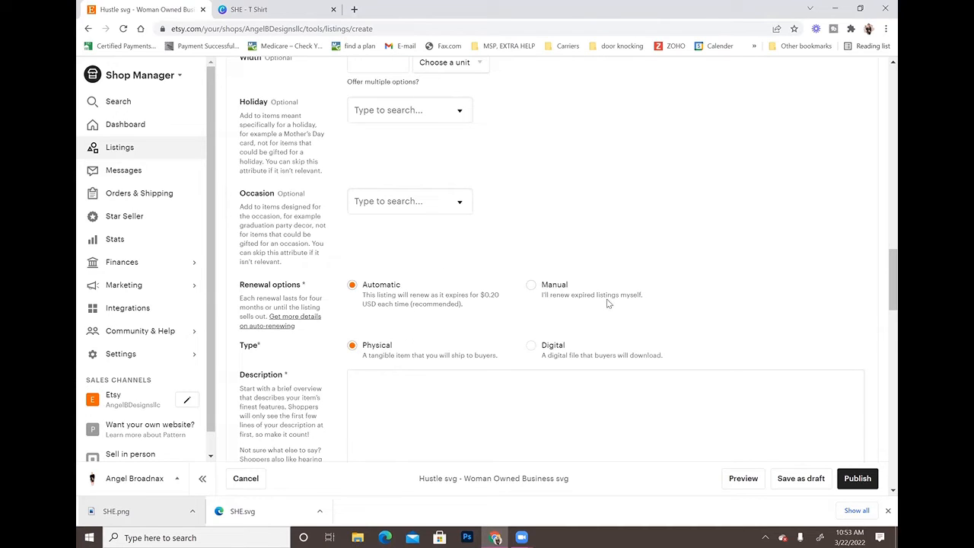
{"action": "scroll", "coordinate": [645, 226], "scroll_direction": "down", "scroll_amount": 3}
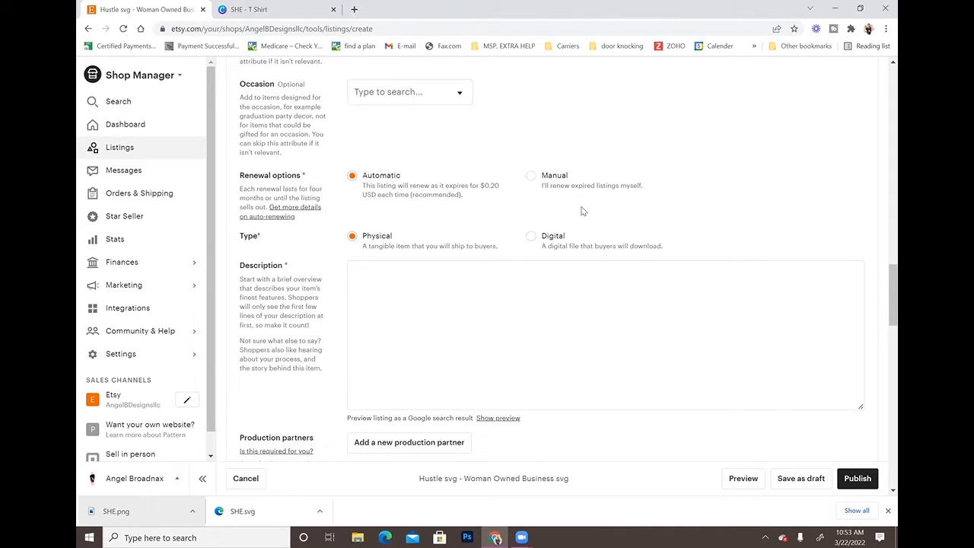
{"action": "left_click", "coordinate": [533, 237]}
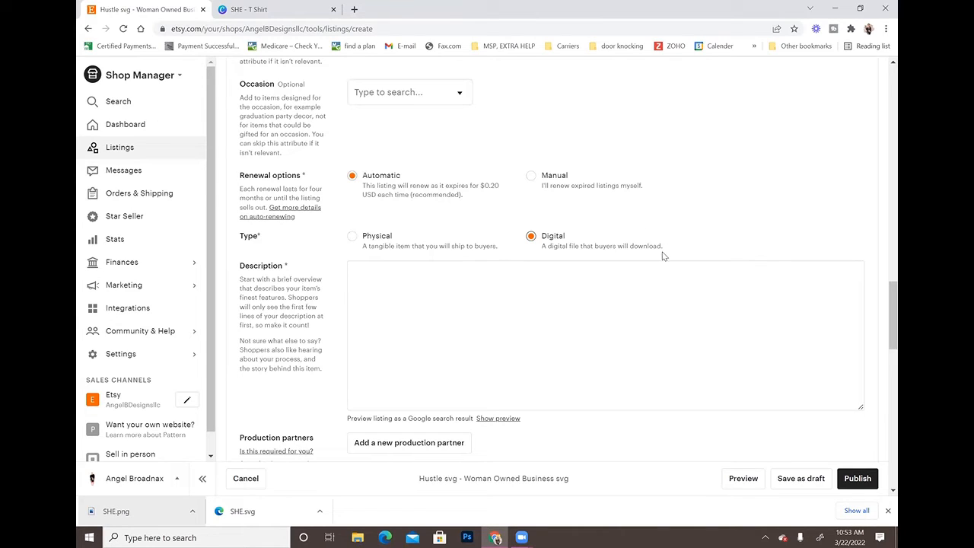
Open the AngelBDesignsllc shop's public page in a new browser tab and go to its items.
{"action": "left_click", "coordinate": [449, 284]}
{"action": "left_click", "coordinate": [354, 9]}
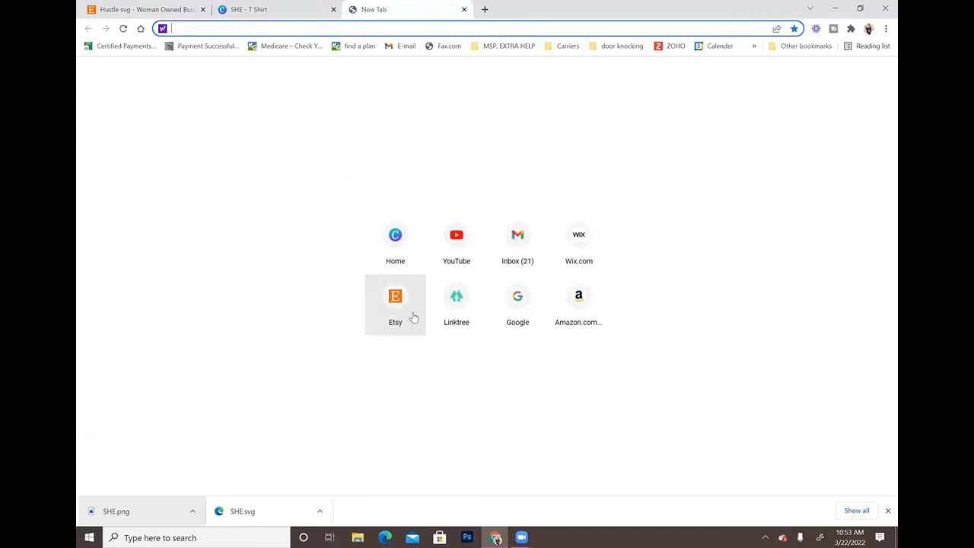
{"action": "left_click", "coordinate": [409, 308]}
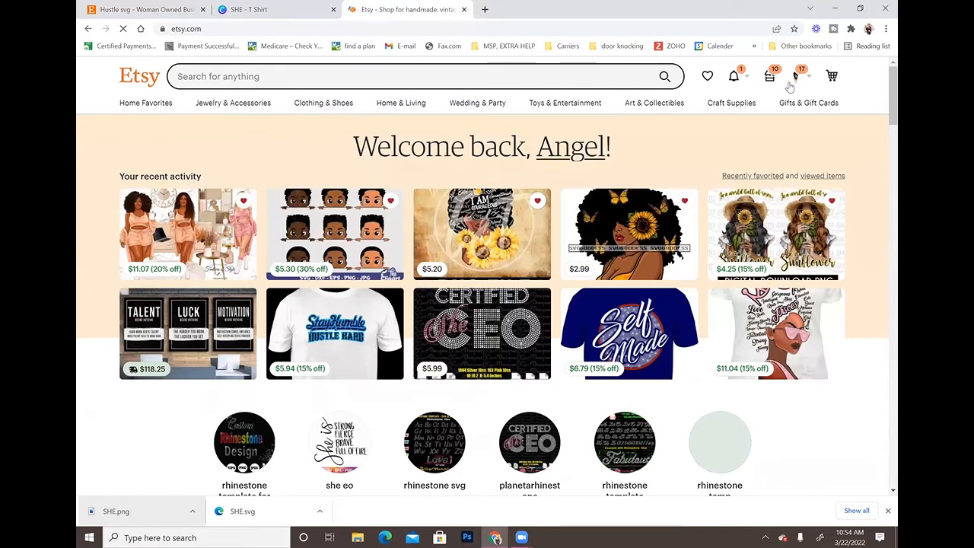
{"action": "left_click", "coordinate": [796, 78]}
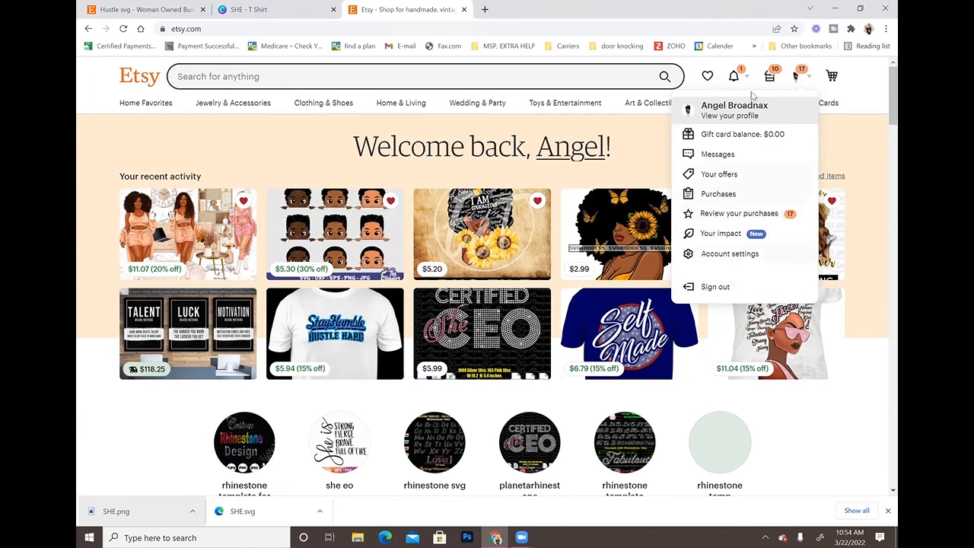
{"action": "left_click", "coordinate": [770, 77]}
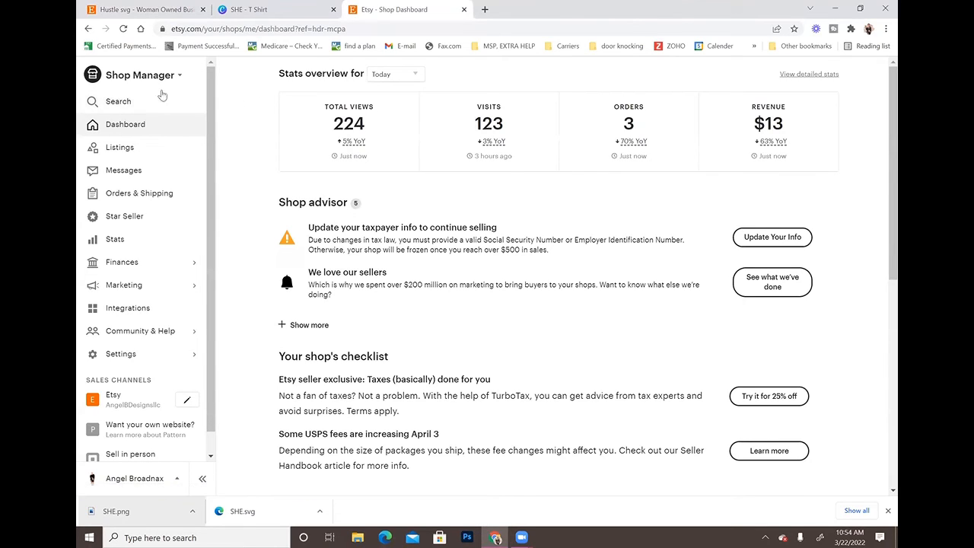
{"action": "scroll", "coordinate": [107, 356], "scroll_direction": "down", "scroll_amount": 1}
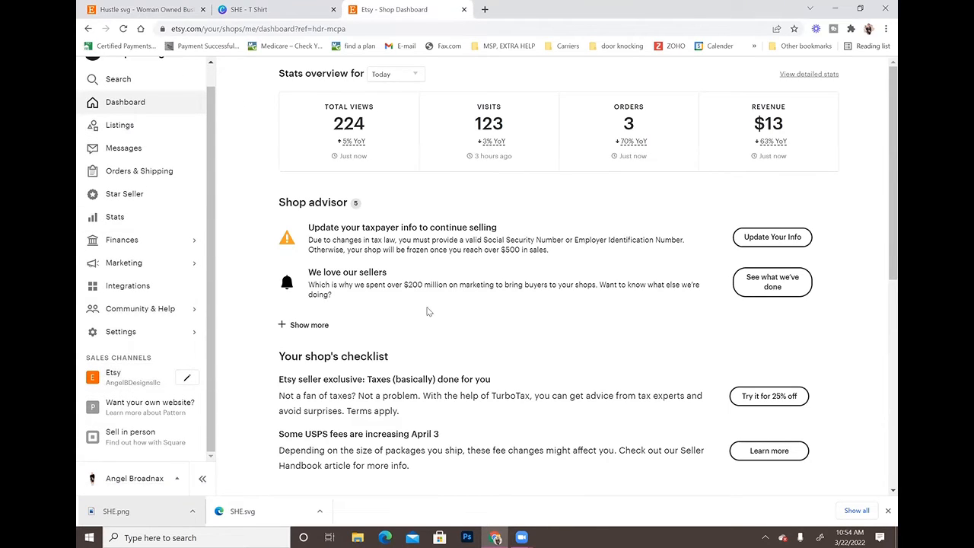
{"action": "left_click", "coordinate": [136, 379]}
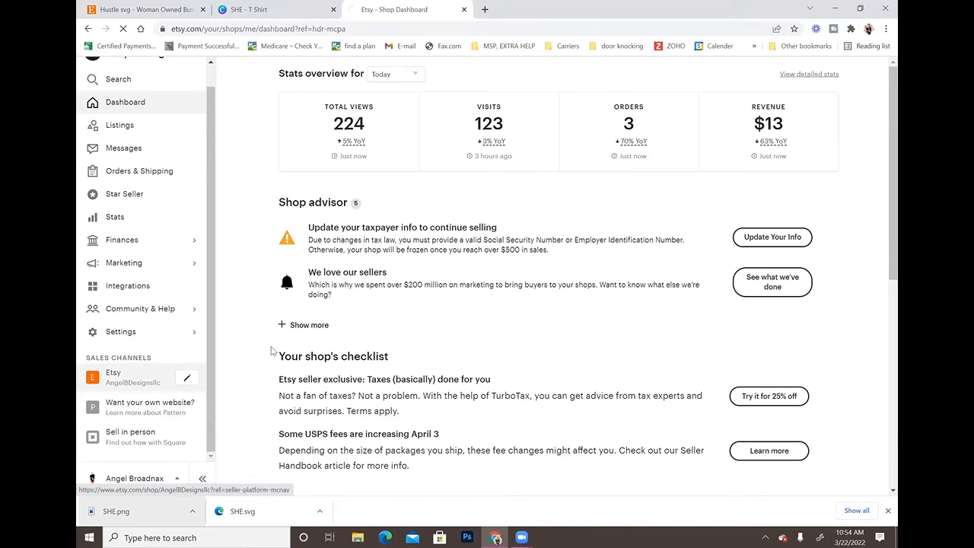
{"action": "scroll", "coordinate": [582, 214], "scroll_direction": "down", "scroll_amount": 4}
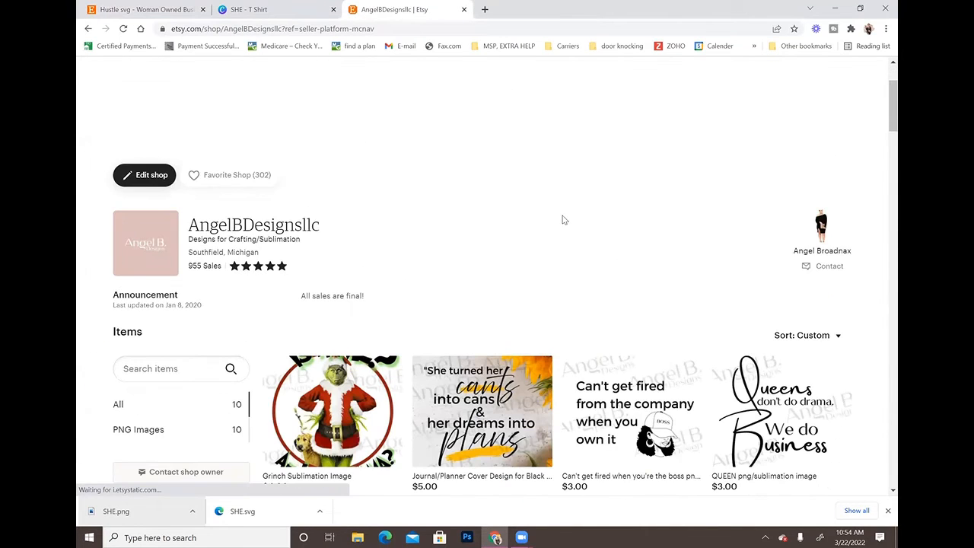
Read the description of the shop's existing "Can't get fired when you're the boss" png listing, and return to the new listing.
{"action": "left_click", "coordinate": [654, 253]}
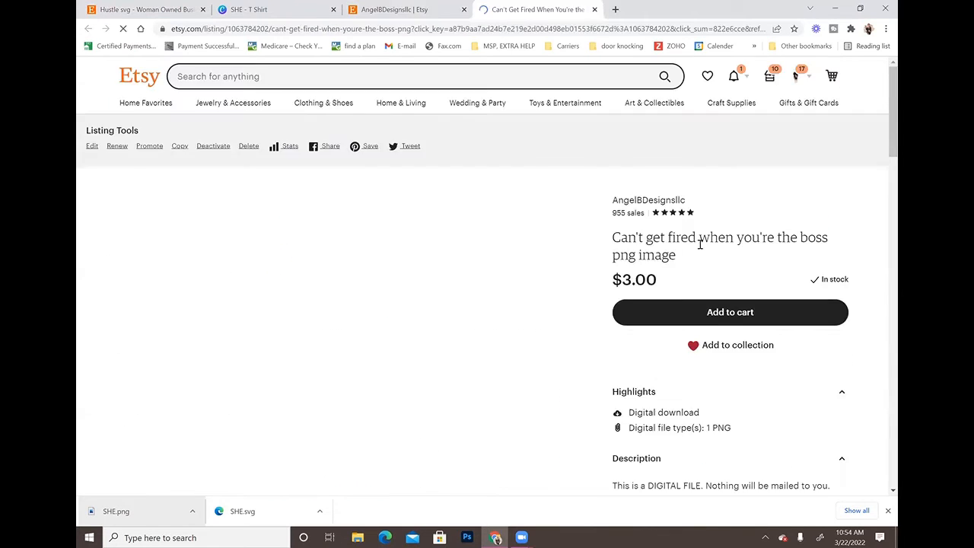
{"action": "scroll", "coordinate": [711, 254], "scroll_direction": "down", "scroll_amount": 2}
{"action": "scroll", "coordinate": [684, 282], "scroll_direction": "down", "scroll_amount": 2}
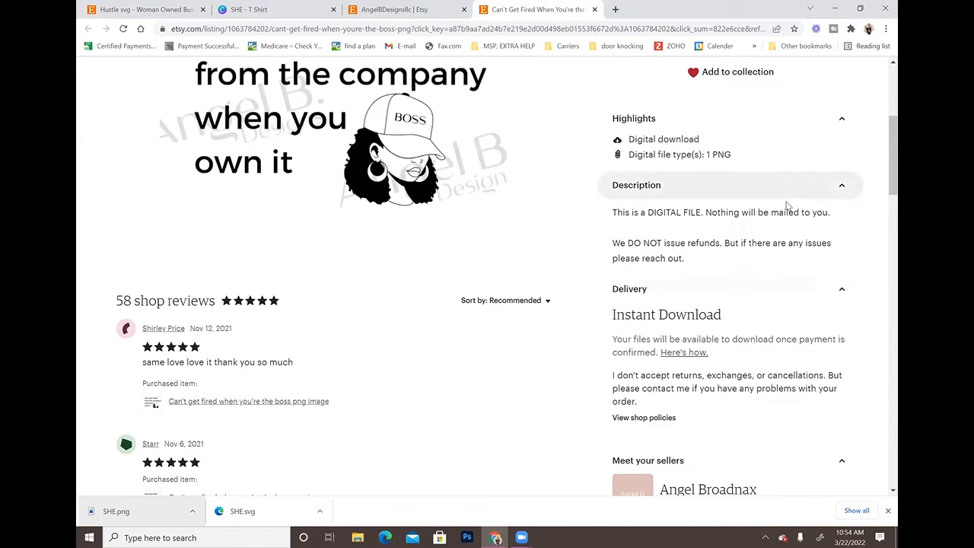
{"action": "scroll", "coordinate": [786, 213], "scroll_direction": "down", "scroll_amount": 2}
{"action": "scroll", "coordinate": [707, 324], "scroll_direction": "up", "scroll_amount": 4}
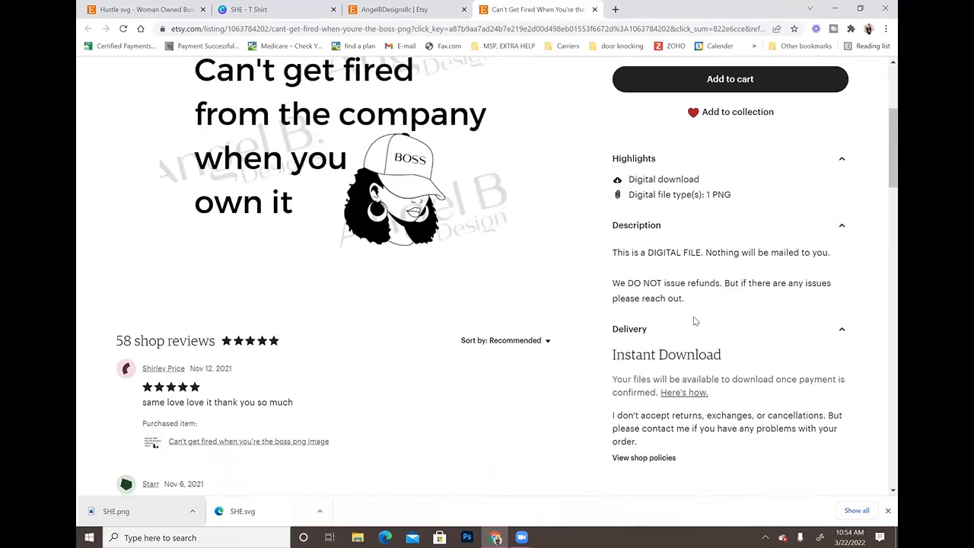
{"action": "left_click", "coordinate": [253, 9]}
{"action": "left_click", "coordinate": [169, 9]}
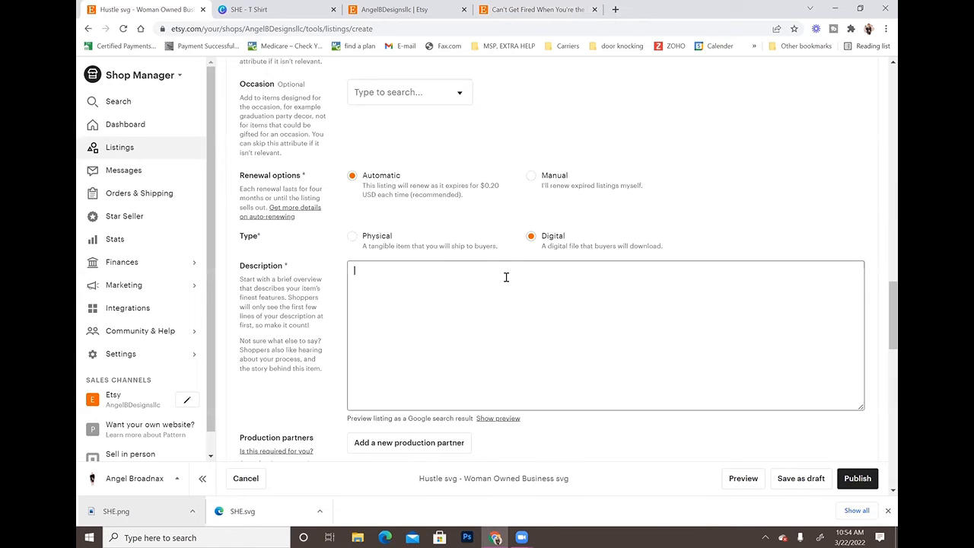
Create a new shop section titled "SVG FILE" for the listing and save it.
{"action": "scroll", "coordinate": [533, 253], "scroll_direction": "down", "scroll_amount": 2}
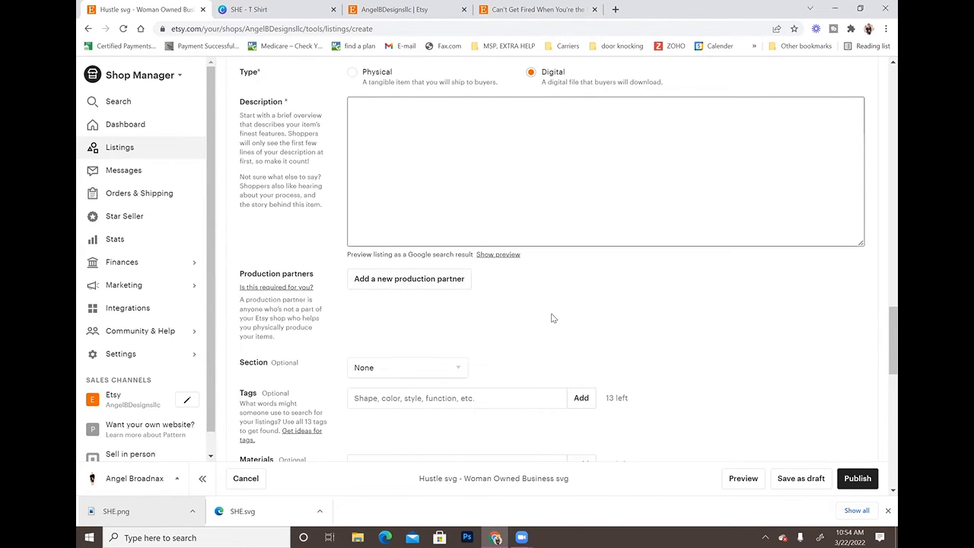
{"action": "scroll", "coordinate": [549, 319], "scroll_direction": "down", "scroll_amount": 3}
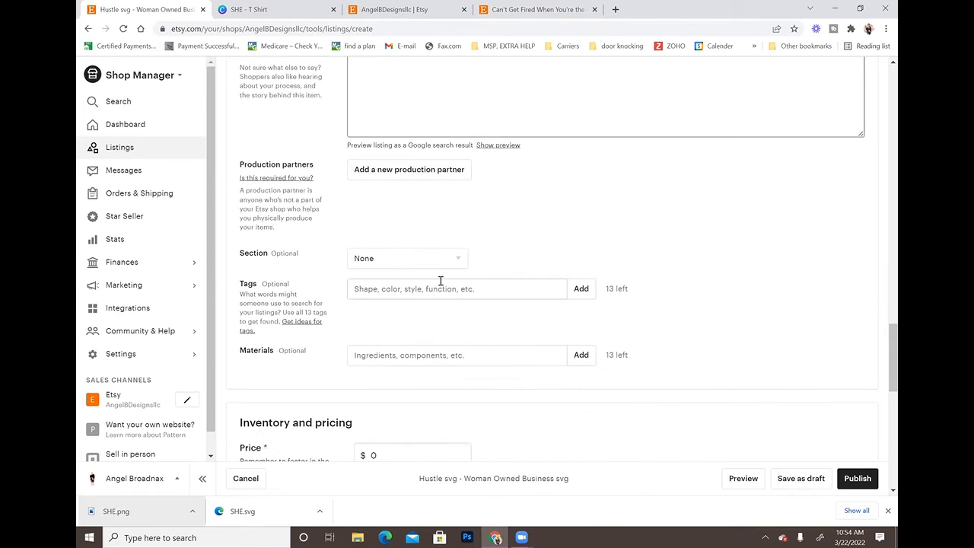
{"action": "left_click", "coordinate": [378, 262]}
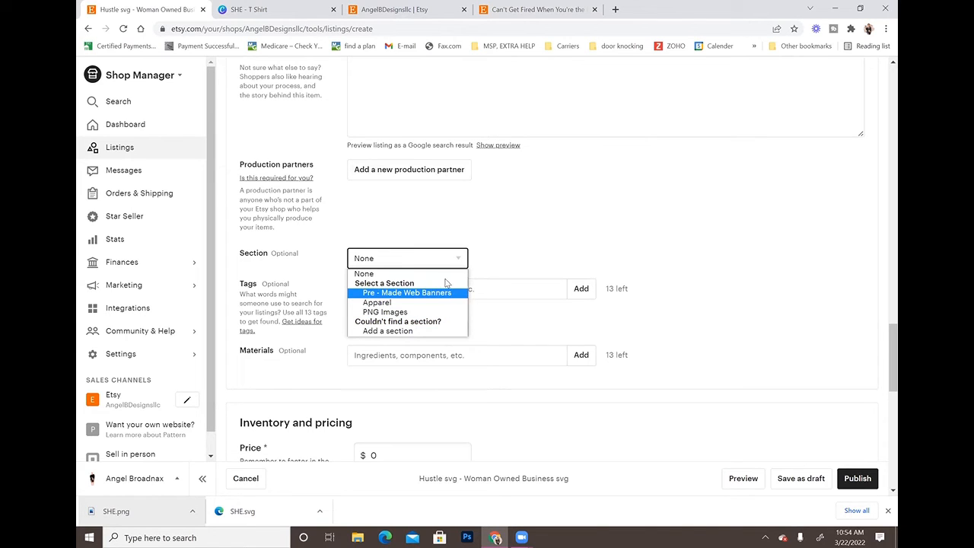
{"action": "left_click", "coordinate": [433, 332]}
{"action": "left_click", "coordinate": [468, 281]}
{"action": "type", "text": "SVG"}
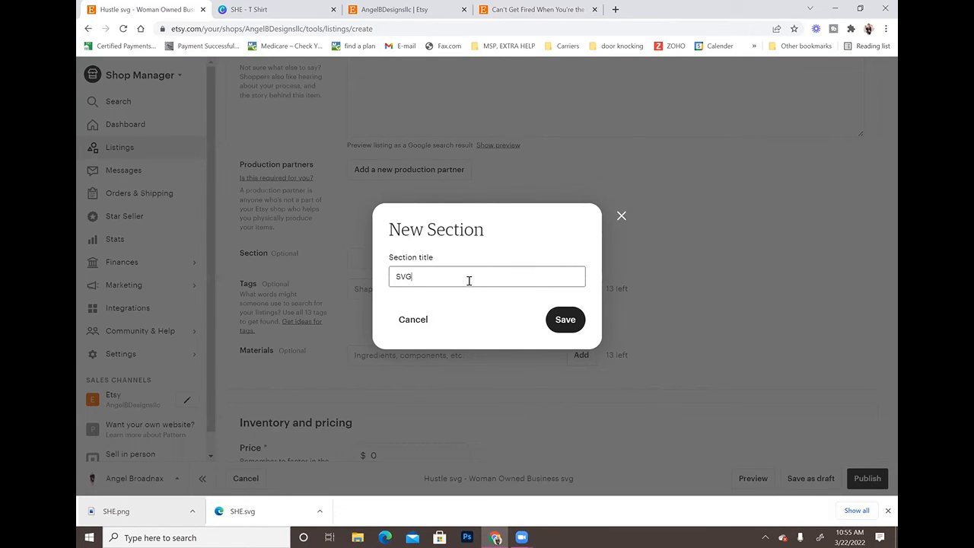
{"action": "type", "text": " FILE"}
{"action": "left_click", "coordinate": [573, 320]}
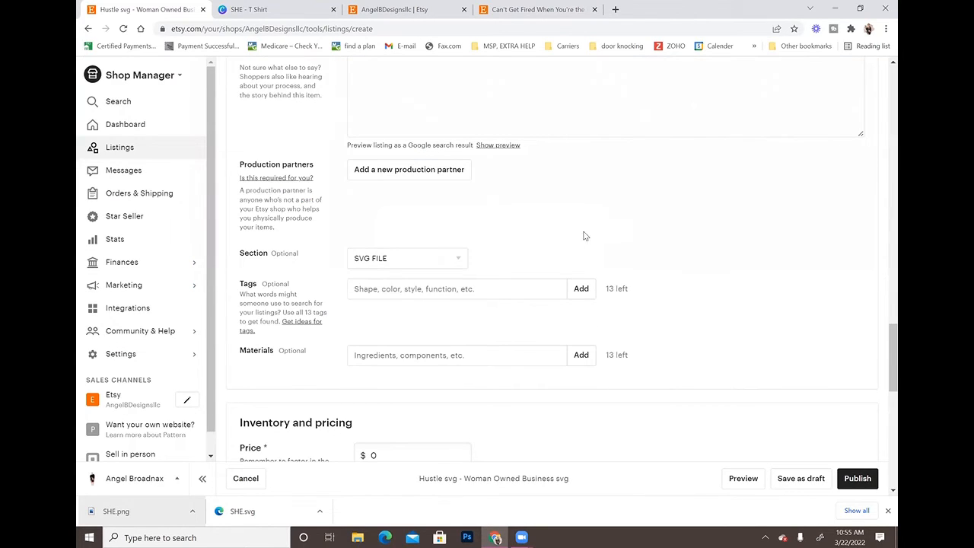
Add the tags "svg file", "woman owned", "black woman owned" and "woman owned business" to the listing.
{"action": "left_click", "coordinate": [455, 287]}
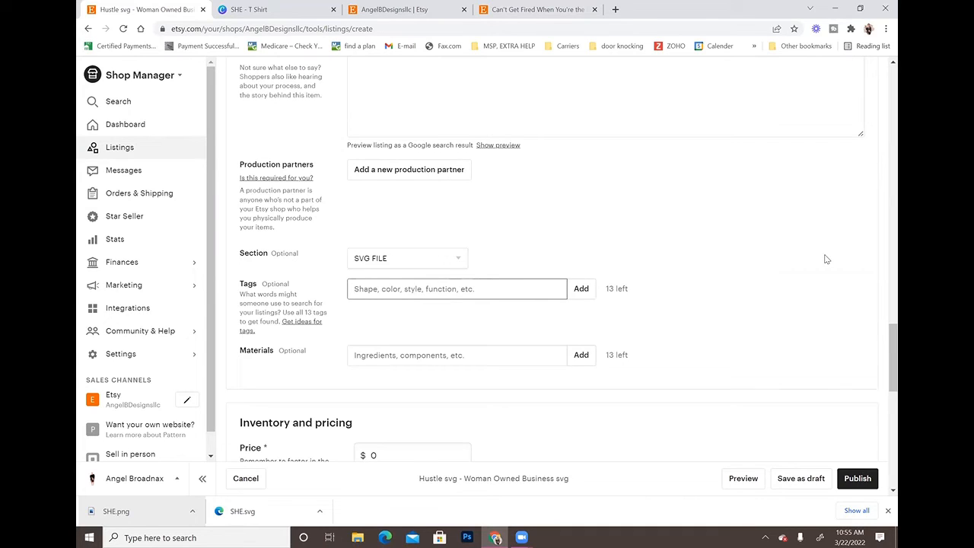
{"action": "type", "text": "svg file"}
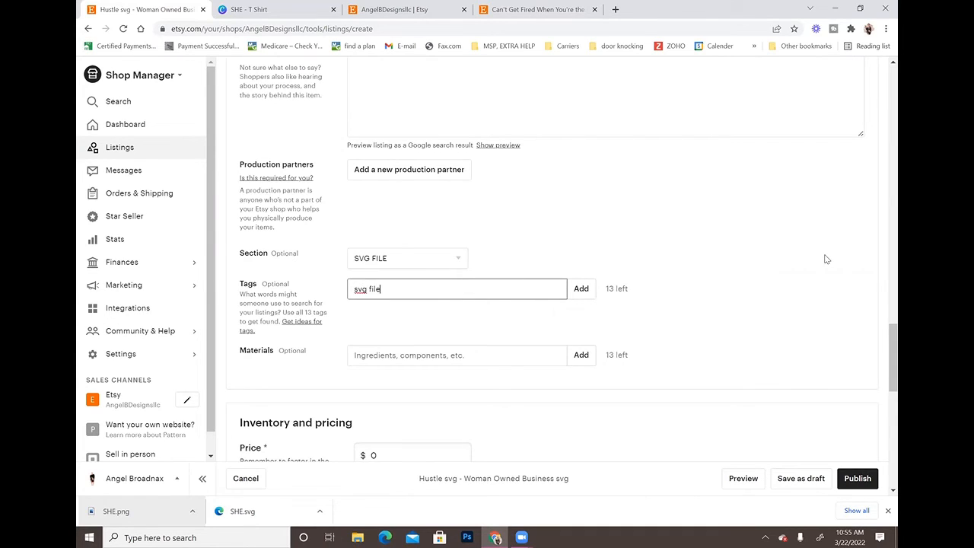
{"action": "key", "text": "Return"}
{"action": "type", "text": "woam"}
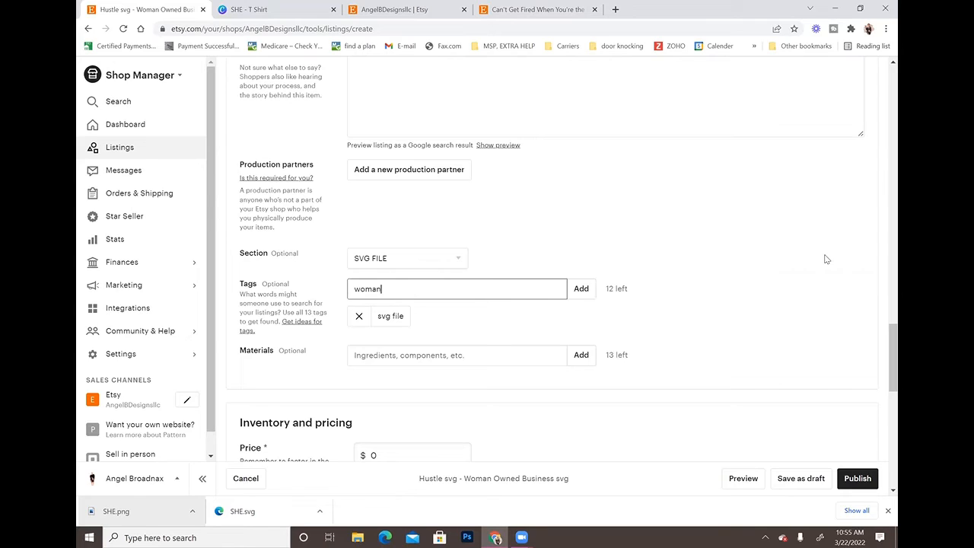
{"action": "type", "text": "onwned"}
{"action": "key", "text": "Return"}
{"action": "type", "text": "black woman owned"}
{"action": "key", "text": "Return"}
{"action": "type", "text": "woma"}
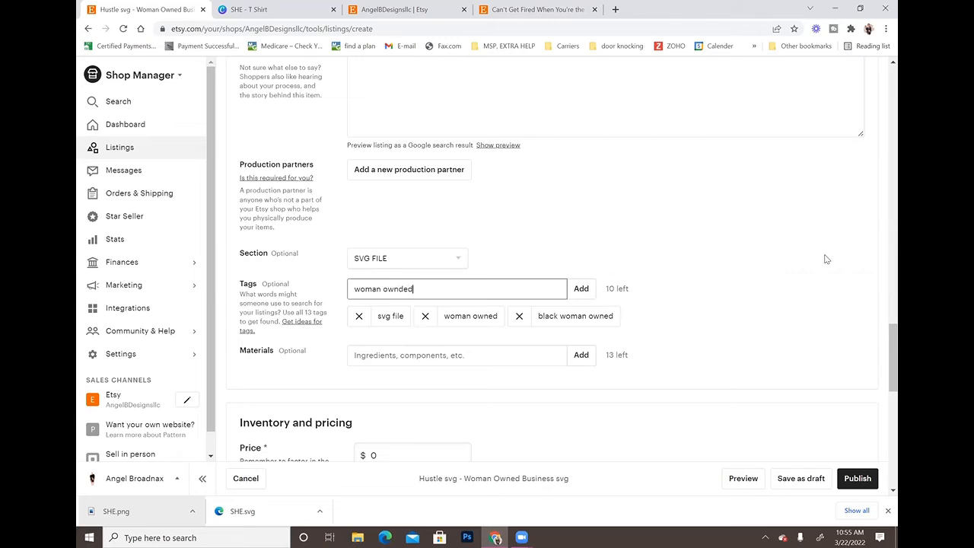
{"action": "type", "text": "n owned business"}
{"action": "key", "text": "Return"}
{"action": "type", "text": "b"}
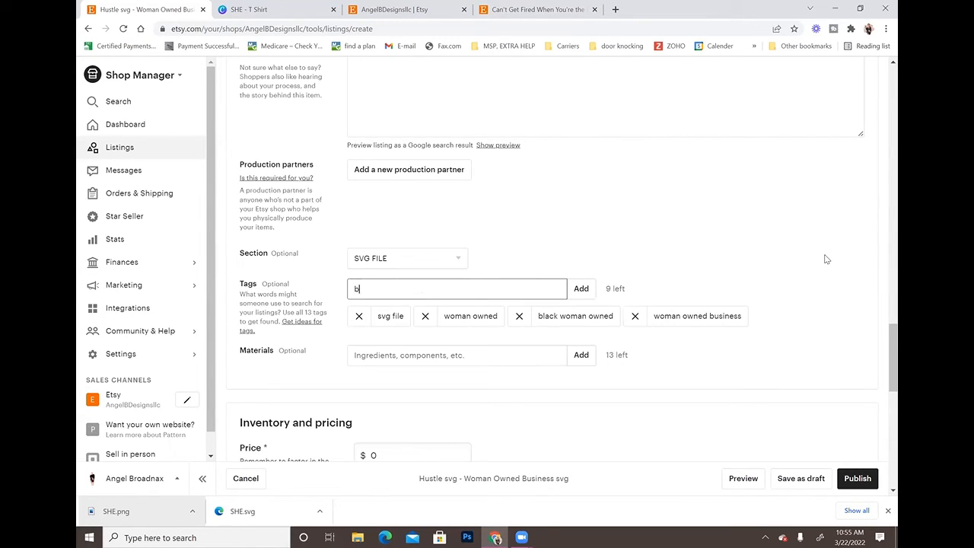
{"action": "type", "text": "lack woamn owned business"}
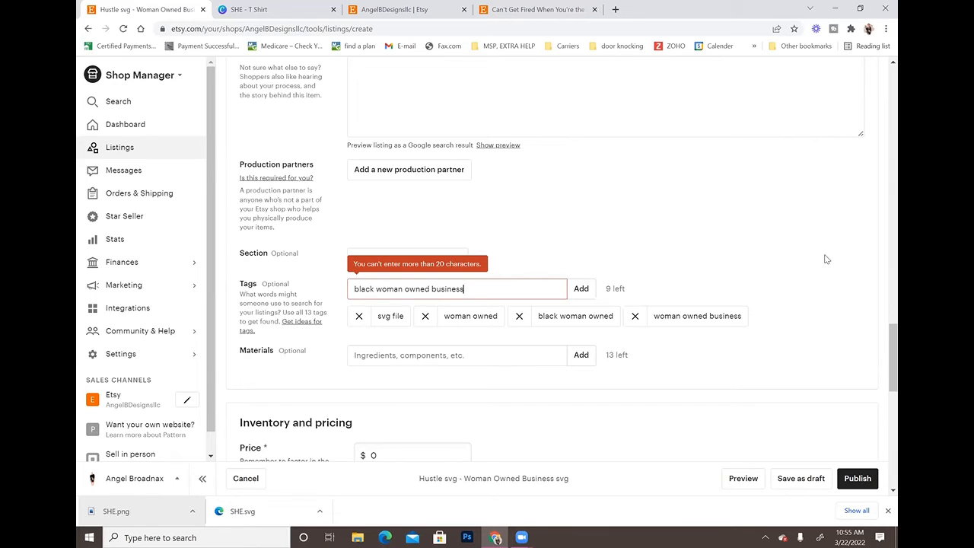
{"action": "key", "text": "BackSpace"}
{"action": "key", "text": "BackSpace"}
{"action": "key", "text": "BackSpace"}
{"action": "key", "text": "BackSpace"}
{"action": "key", "text": "BackSpace"}
{"action": "key", "text": "BackSpace"}
{"action": "key", "text": "BackSpace"}
{"action": "key", "text": "BackSpace"}
{"action": "key", "text": "BackSpace"}
{"action": "key", "text": "BackSpace"}
{"action": "key", "text": "BackSpace"}
{"action": "key", "text": "BackSpace"}
{"action": "key", "text": "BackSpace"}
{"action": "key", "text": "BackSpace"}
{"action": "key", "text": "BackSpace"}
{"action": "key", "text": "BackSpace"}
{"action": "key", "text": "BackSpace"}
{"action": "key", "text": "BackSpace"}
{"action": "key", "text": "BackSpace"}
{"action": "key", "text": "BackSpace"}
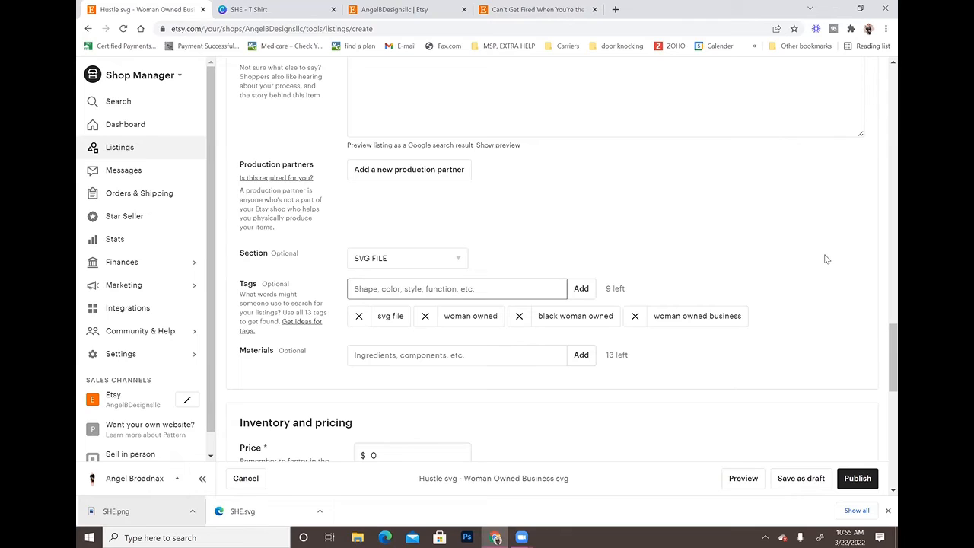
Add the tags "hustle svg" and "business owning" to the listing.
{"action": "type", "text": "hsuslt"}
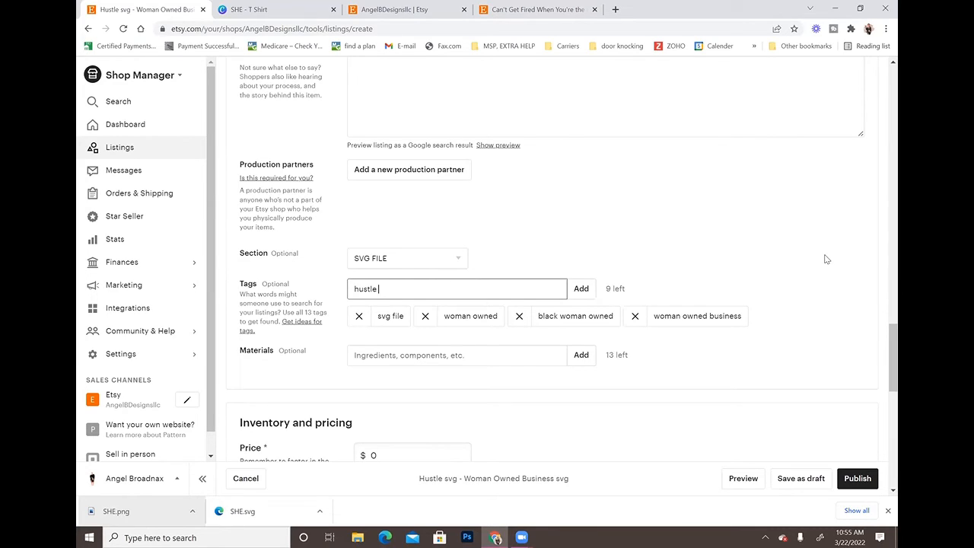
{"action": "key", "text": "Return"}
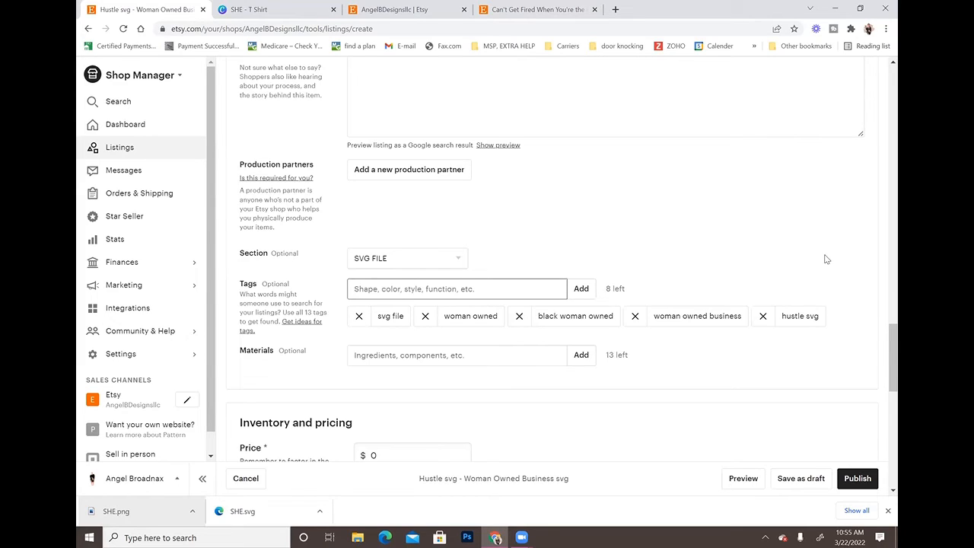
{"action": "type", "text": "she"}
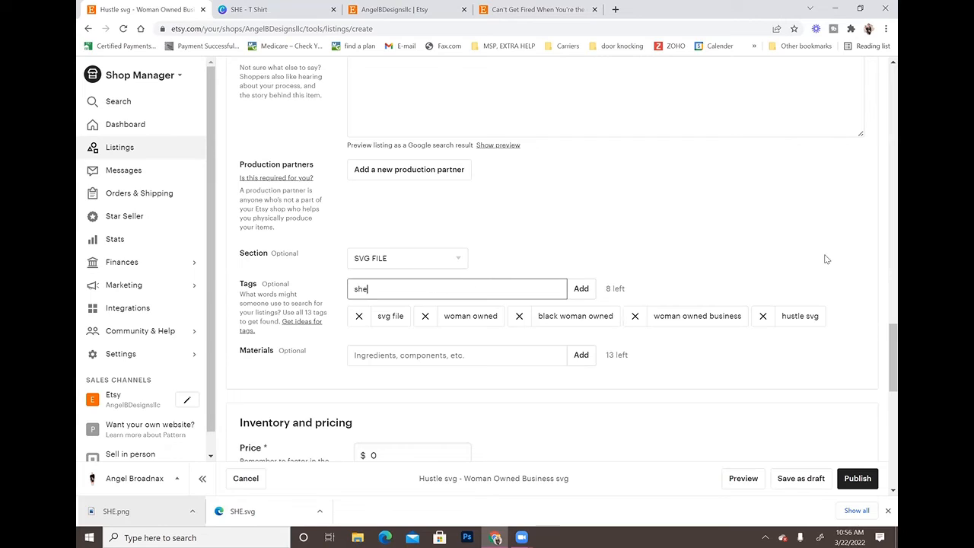
{"action": "type", "text": " own"}
{"action": "key", "text": "BackSpace"}
{"action": "key", "text": "BackSpace"}
{"action": "key", "text": "BackSpace"}
{"action": "key", "text": "BackSpace"}
{"action": "key", "text": "BackSpace"}
{"action": "key", "text": "BackSpace"}
{"action": "type", "text": "owning"}
{"action": "key", "text": "BackSpace"}
{"action": "key", "text": "BackSpace"}
{"action": "key", "text": "BackSpace"}
{"action": "key", "text": "BackSpace"}
{"action": "key", "text": "BackSpace"}
{"action": "type", "text": "business wwni"}
{"action": "key", "text": "Return"}
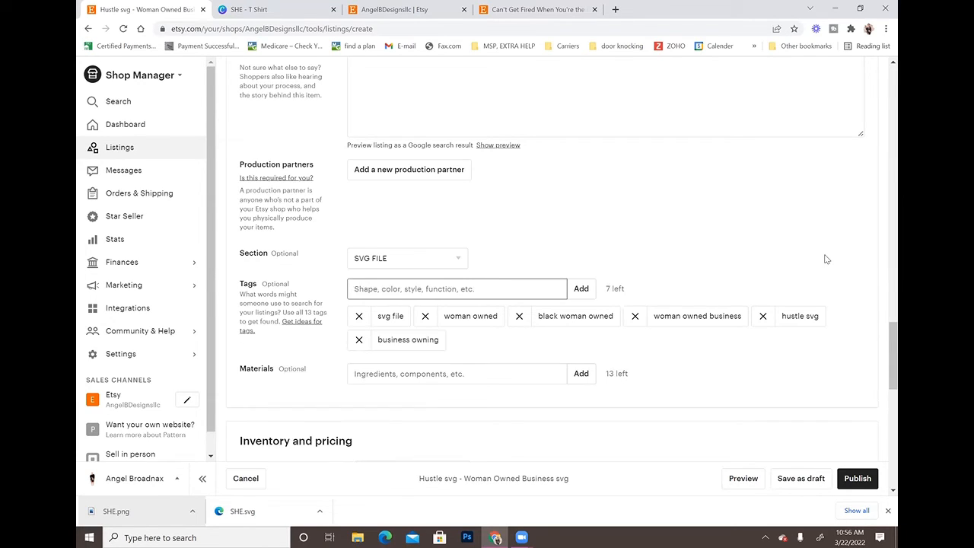
Set the listing's price to $1.99 and its quantity to 999.
{"action": "left_click", "coordinate": [446, 375]}
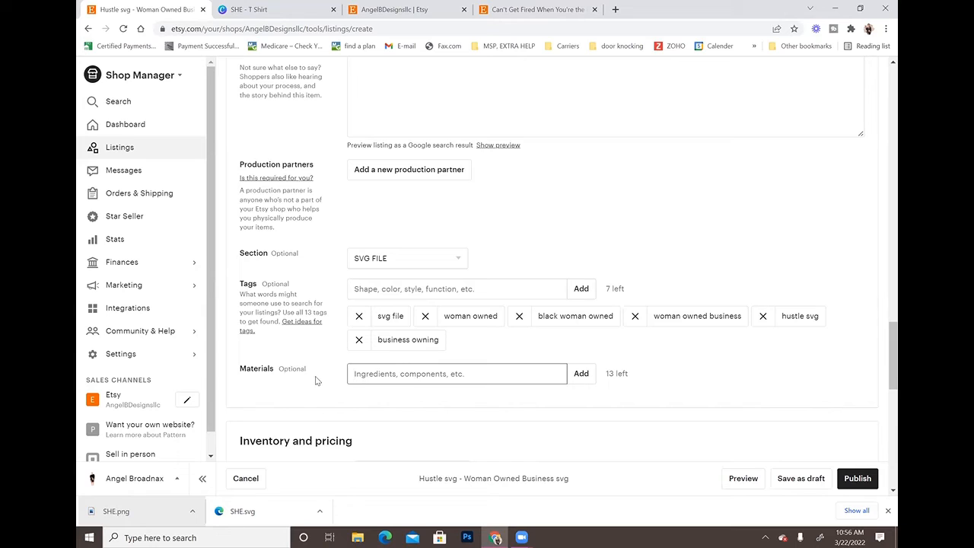
{"action": "scroll", "coordinate": [883, 407], "scroll_direction": "down", "scroll_amount": 3}
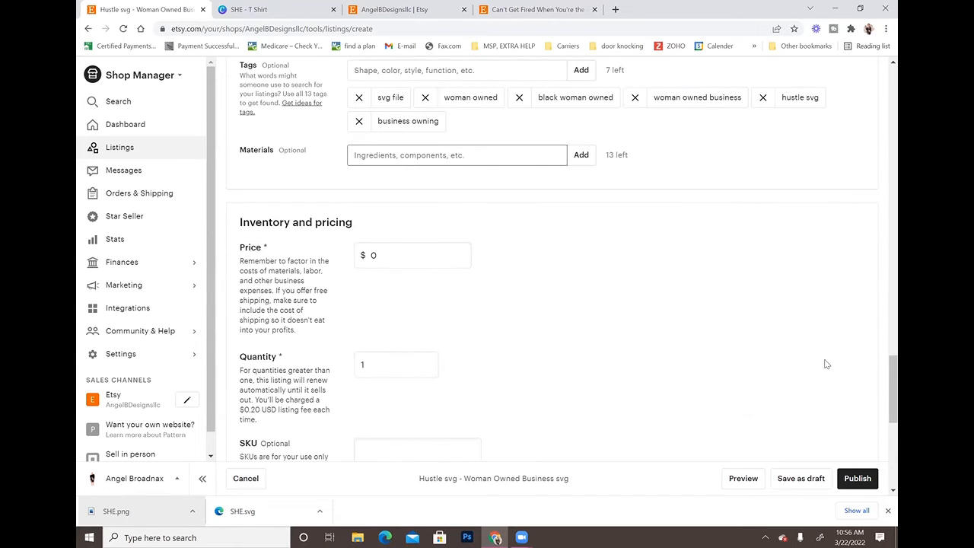
{"action": "left_click", "coordinate": [412, 262]}
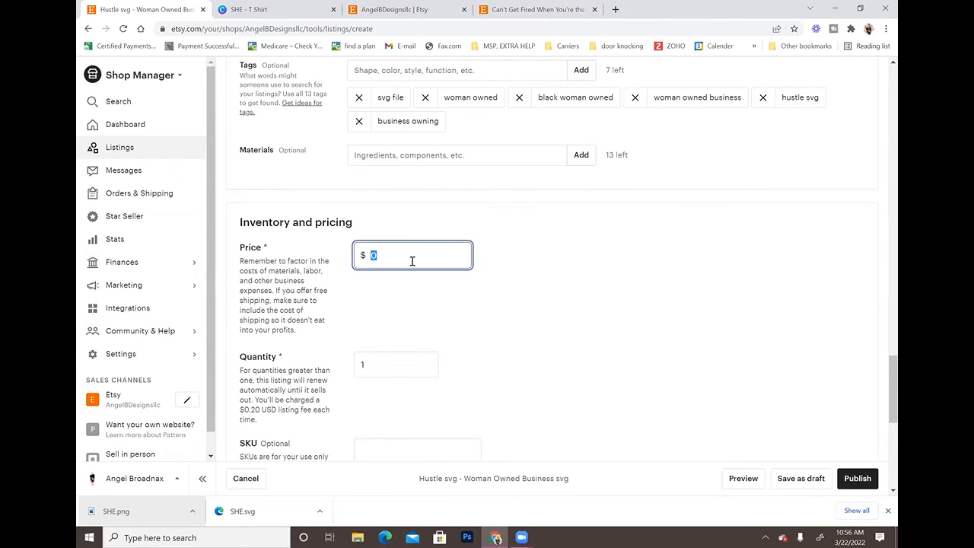
{"action": "key", "text": "BackSpace"}
{"action": "type", "text": "1.99"}
{"action": "left_click", "coordinate": [377, 361]}
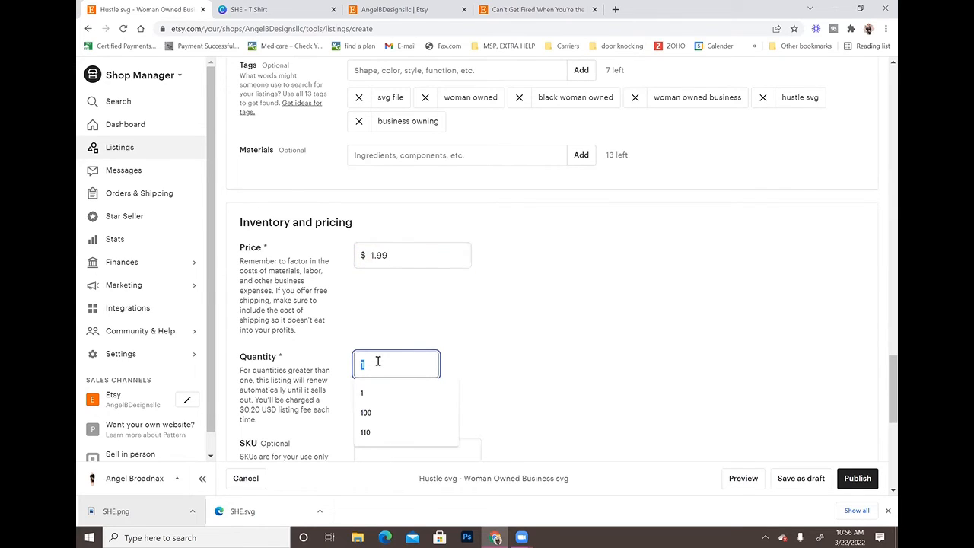
{"action": "type", "text": "999"}
{"action": "left_click", "coordinate": [624, 334]}
Upload SHE.svg as the listing's downloadable digital file.
{"action": "scroll", "coordinate": [626, 333], "scroll_direction": "down", "scroll_amount": 2}
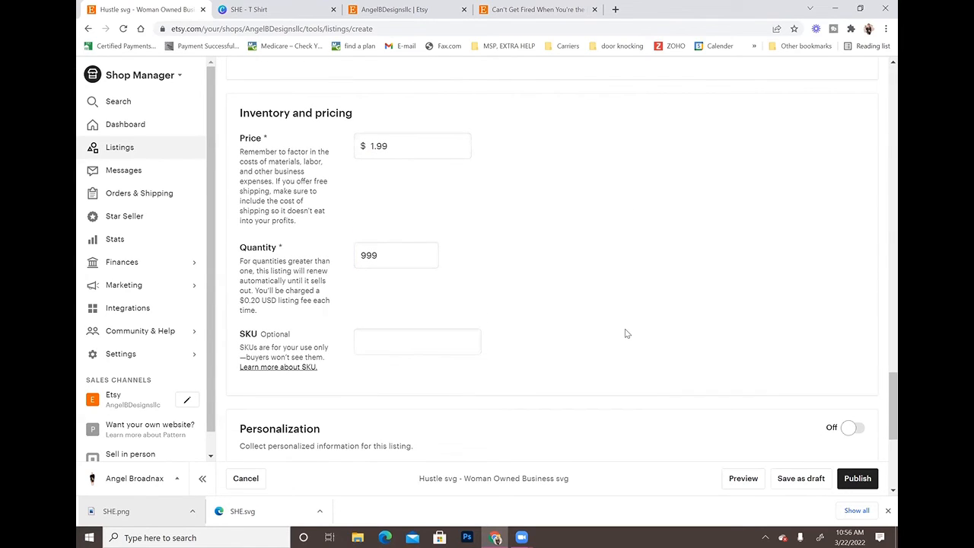
{"action": "scroll", "coordinate": [625, 334], "scroll_direction": "down", "scroll_amount": 1}
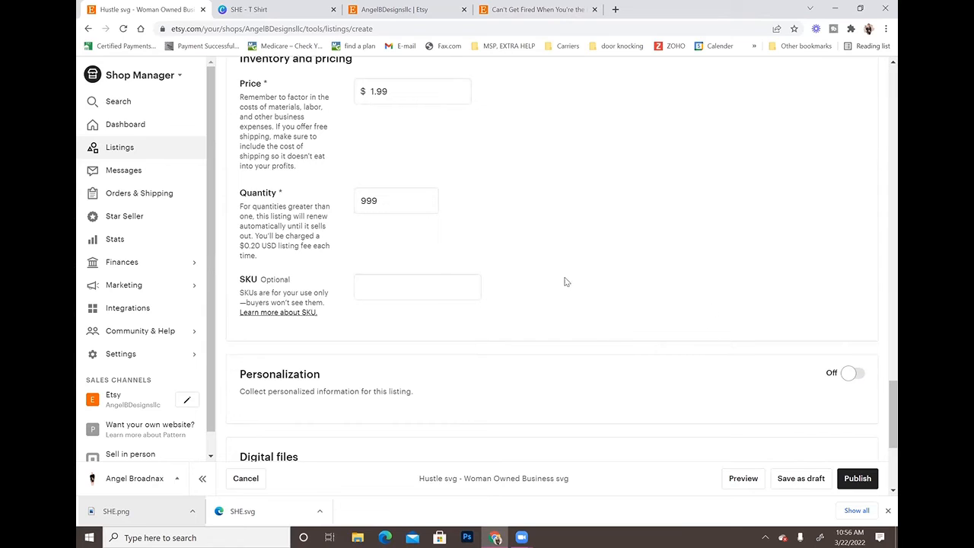
{"action": "scroll", "coordinate": [583, 190], "scroll_direction": "up", "scroll_amount": 3}
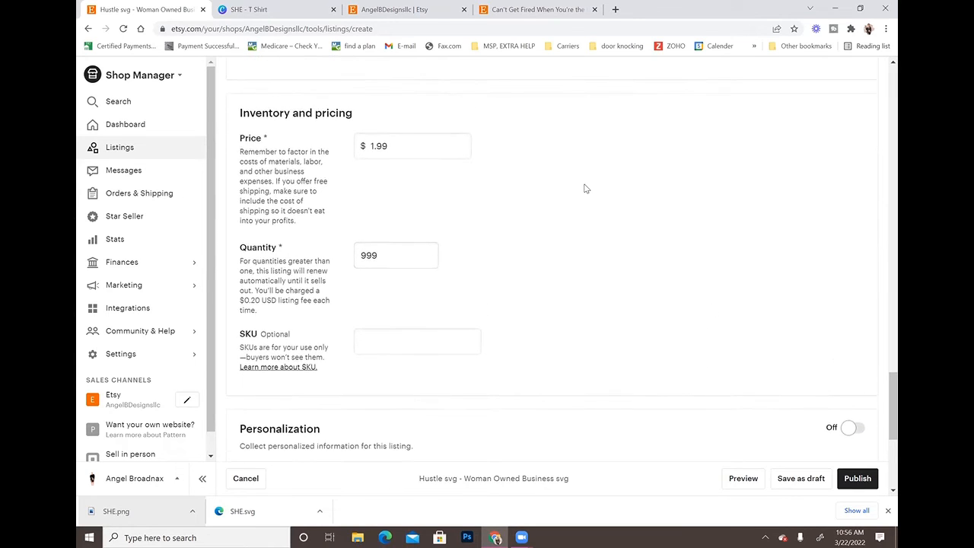
{"action": "scroll", "coordinate": [731, 236], "scroll_direction": "down", "scroll_amount": 3}
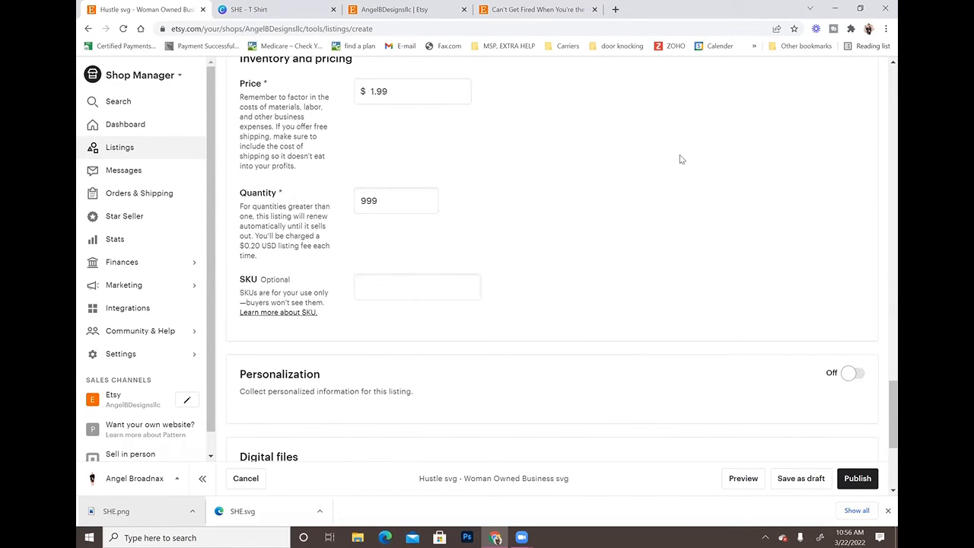
{"action": "scroll", "coordinate": [716, 196], "scroll_direction": "down", "scroll_amount": 2}
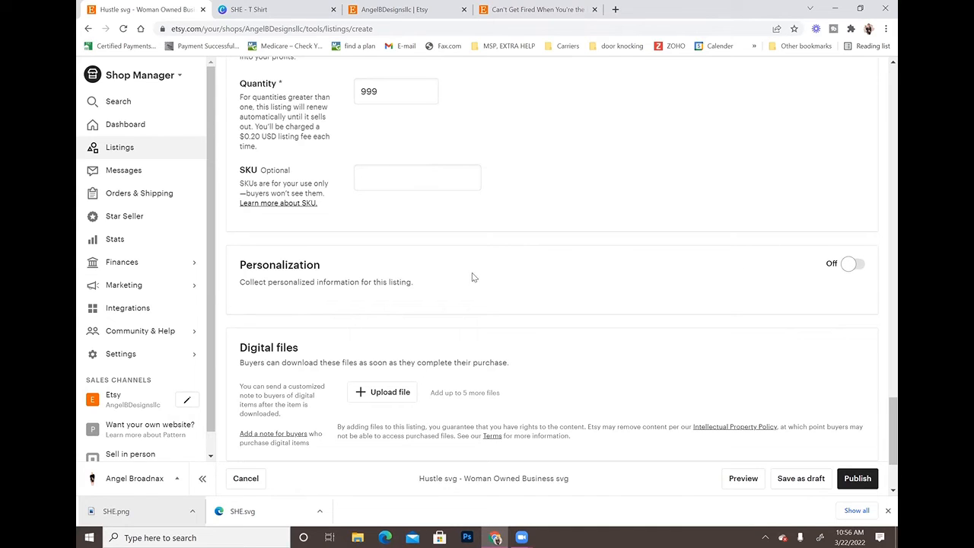
{"action": "scroll", "coordinate": [500, 299], "scroll_direction": "down", "scroll_amount": 2}
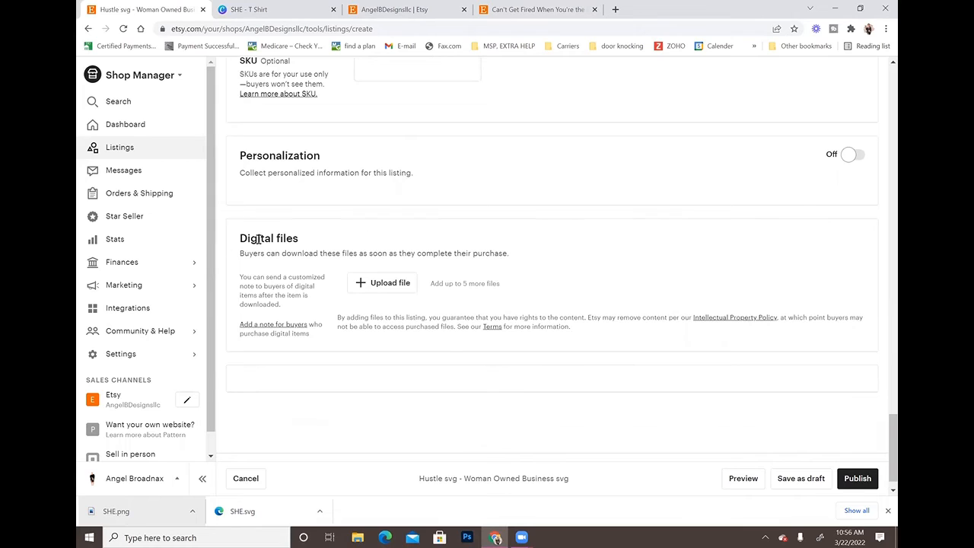
{"action": "left_click", "coordinate": [390, 283]}
{"action": "left_click", "coordinate": [655, 432]}
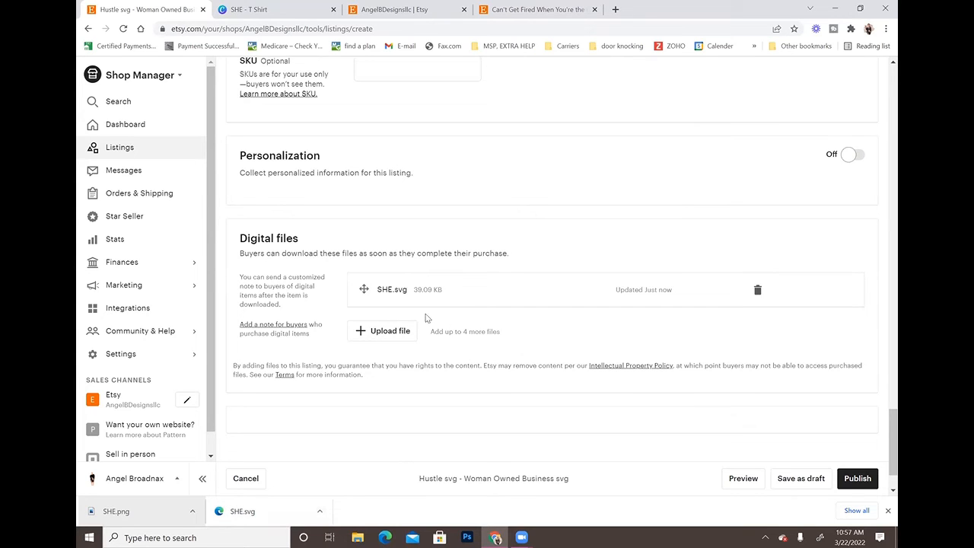
Open the downloaded SHE.svg in the browser, examine the whole design, and close it to return to the listing.
{"action": "left_click", "coordinate": [259, 511]}
{"action": "scroll", "coordinate": [761, 199], "scroll_direction": "down", "scroll_amount": 6}
{"action": "scroll", "coordinate": [754, 204], "scroll_direction": "up", "scroll_amount": 4}
{"action": "scroll", "coordinate": [745, 208], "scroll_direction": "up", "scroll_amount": 2}
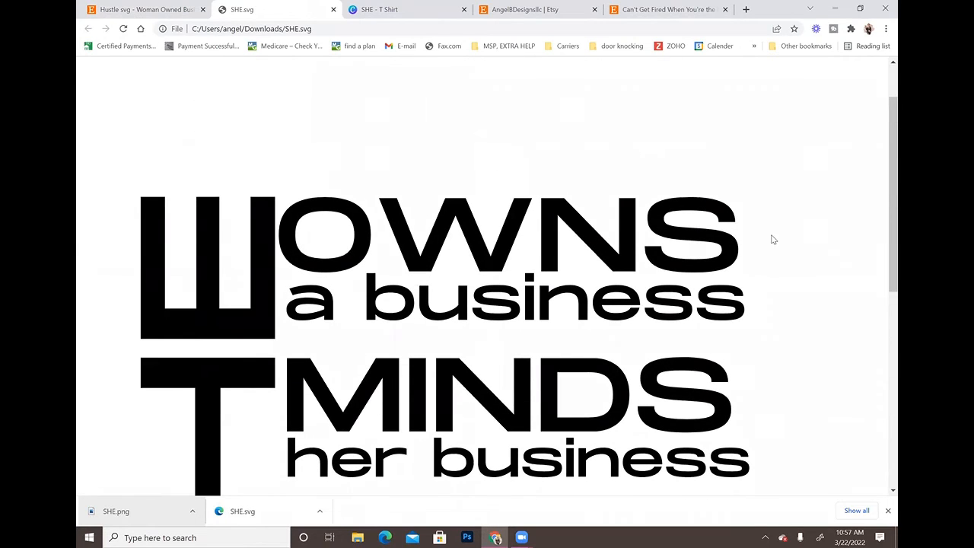
{"action": "scroll", "coordinate": [775, 240], "scroll_direction": "down", "scroll_amount": 5}
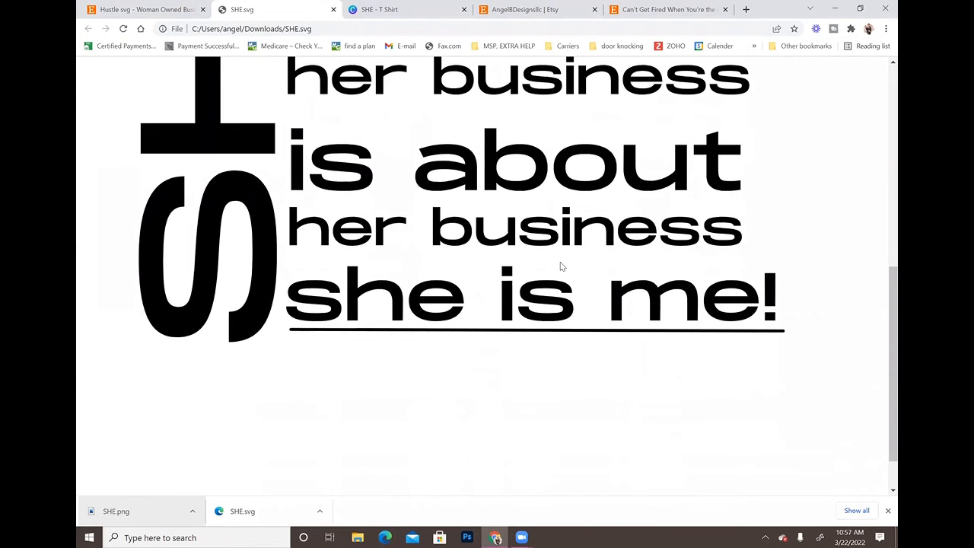
{"action": "scroll", "coordinate": [524, 272], "scroll_direction": "up", "scroll_amount": 4}
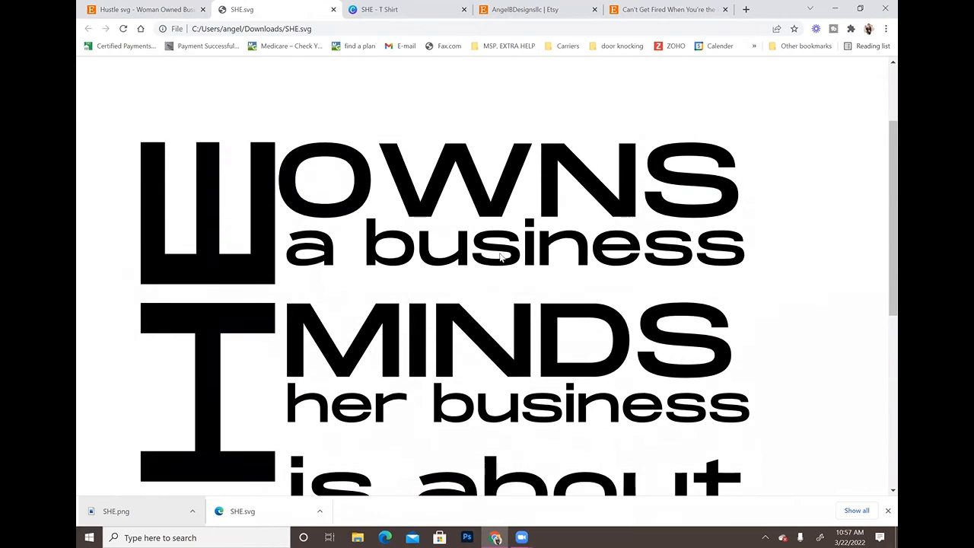
{"action": "scroll", "coordinate": [653, 221], "scroll_direction": "down", "scroll_amount": 2}
{"action": "scroll", "coordinate": [726, 255], "scroll_direction": "down", "scroll_amount": 1}
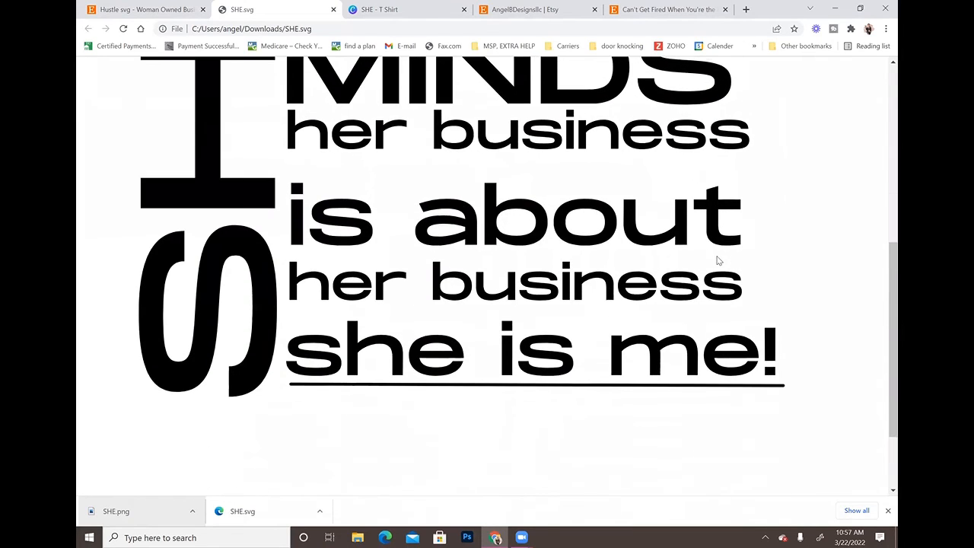
{"action": "left_click", "coordinate": [334, 10]}
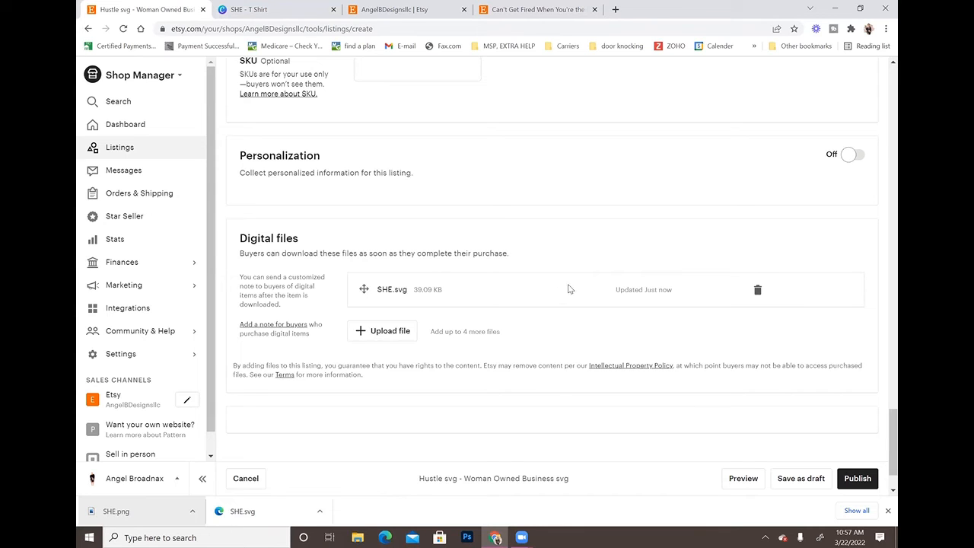
Review the completed listing fields and save the listing as a draft.
{"action": "scroll", "coordinate": [571, 290], "scroll_direction": "down", "scroll_amount": 2}
{"action": "scroll", "coordinate": [570, 290], "scroll_direction": "up", "scroll_amount": 10}
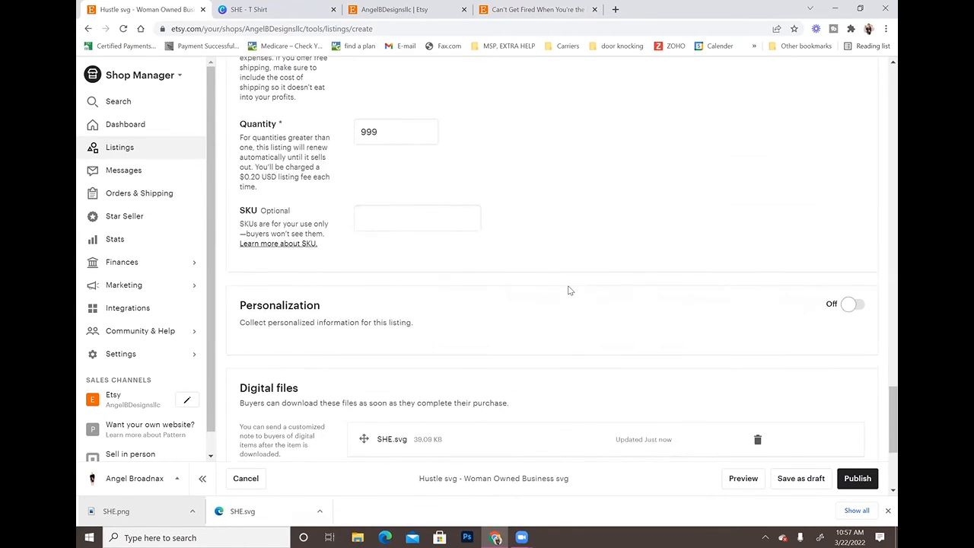
{"action": "scroll", "coordinate": [569, 290], "scroll_direction": "up", "scroll_amount": 15}
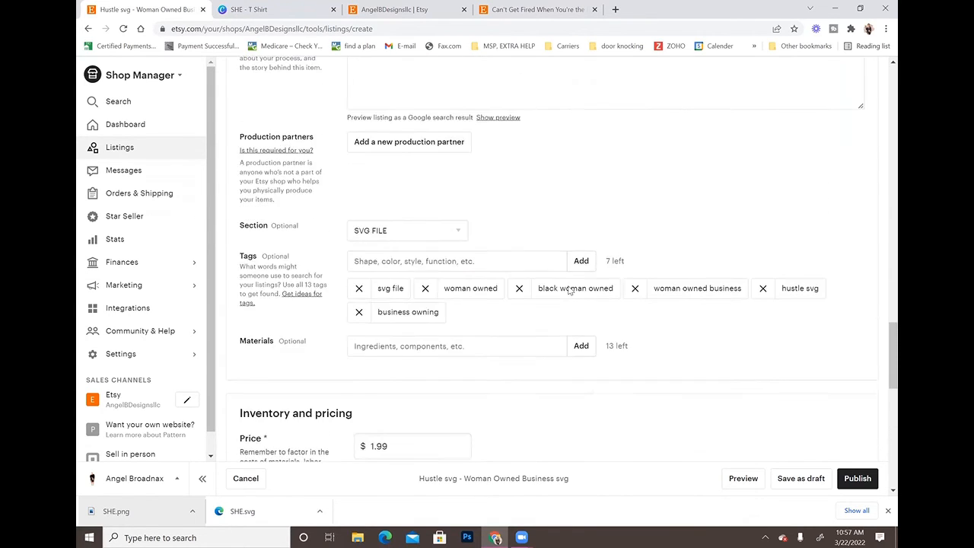
{"action": "scroll", "coordinate": [569, 290], "scroll_direction": "up", "scroll_amount": 4}
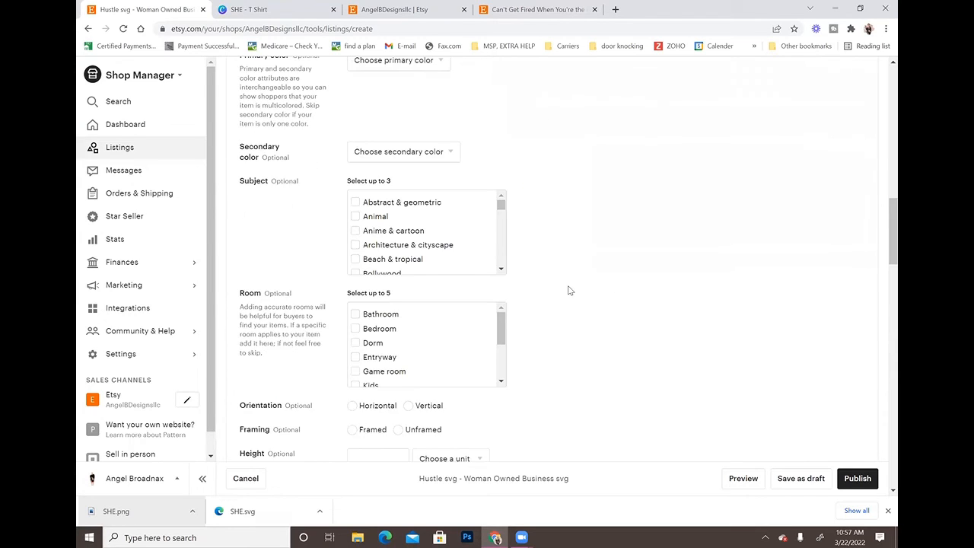
{"action": "scroll", "coordinate": [630, 264], "scroll_direction": "down", "scroll_amount": 1}
{"action": "left_click_drag", "start_coordinate": [884, 217], "coordinate": [882, 453]}
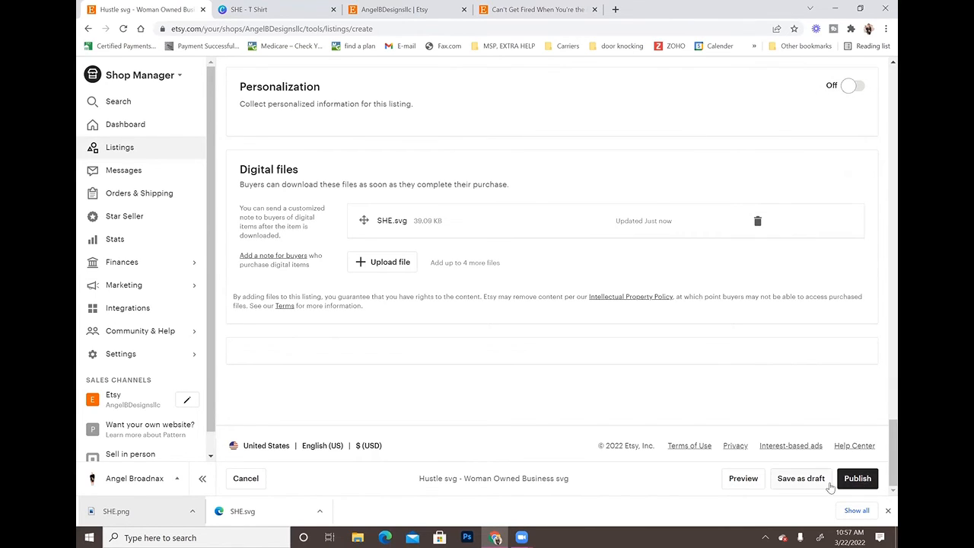
{"action": "left_click", "coordinate": [805, 477]}
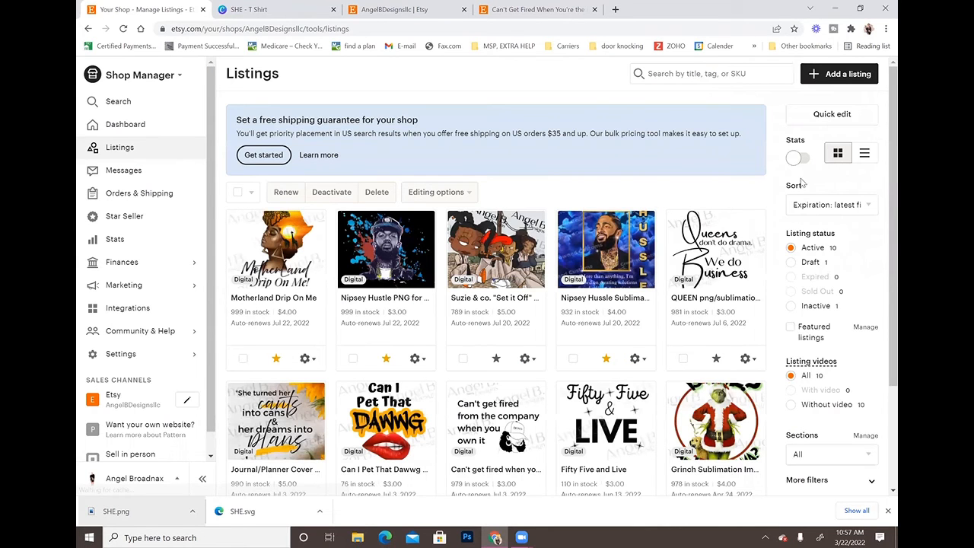
Open the active QUEEN png/sublimation image listing and examine its attributes and description, highlighting the sentence about the digital file.
{"action": "scroll", "coordinate": [805, 181], "scroll_direction": "down", "scroll_amount": 1}
{"action": "left_click", "coordinate": [754, 212]}
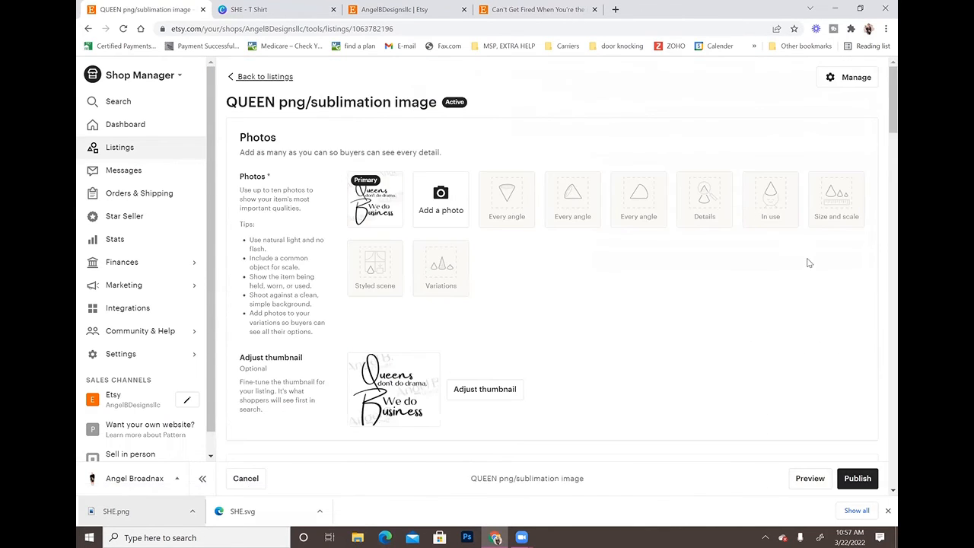
{"action": "scroll", "coordinate": [761, 251], "scroll_direction": "down", "scroll_amount": 3}
{"action": "scroll", "coordinate": [735, 252], "scroll_direction": "down", "scroll_amount": 10}
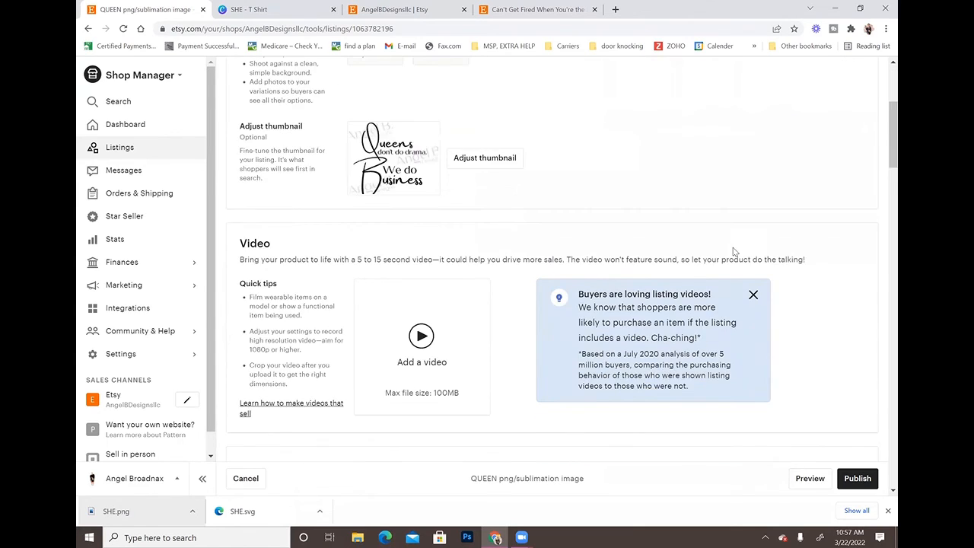
{"action": "scroll", "coordinate": [735, 252], "scroll_direction": "down", "scroll_amount": 12}
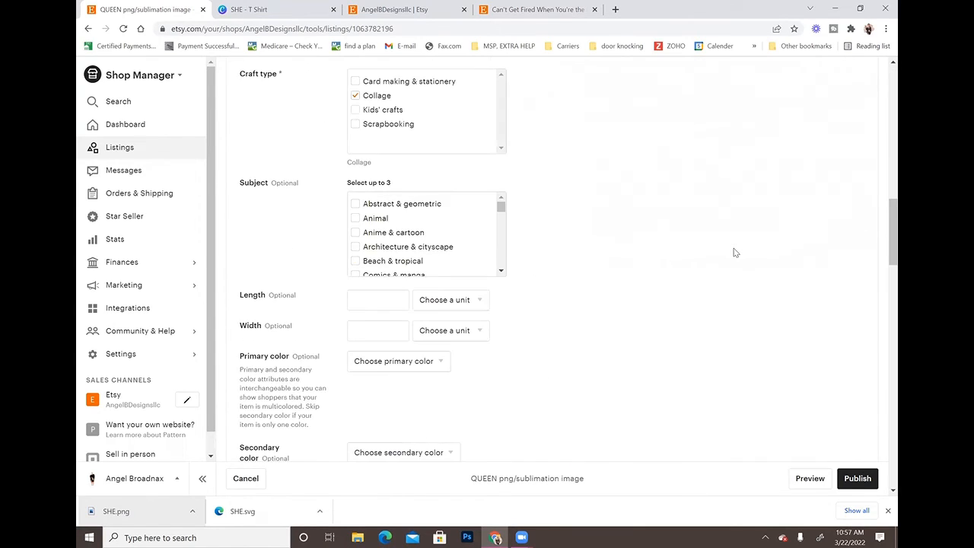
{"action": "scroll", "coordinate": [728, 253], "scroll_direction": "down", "scroll_amount": 3}
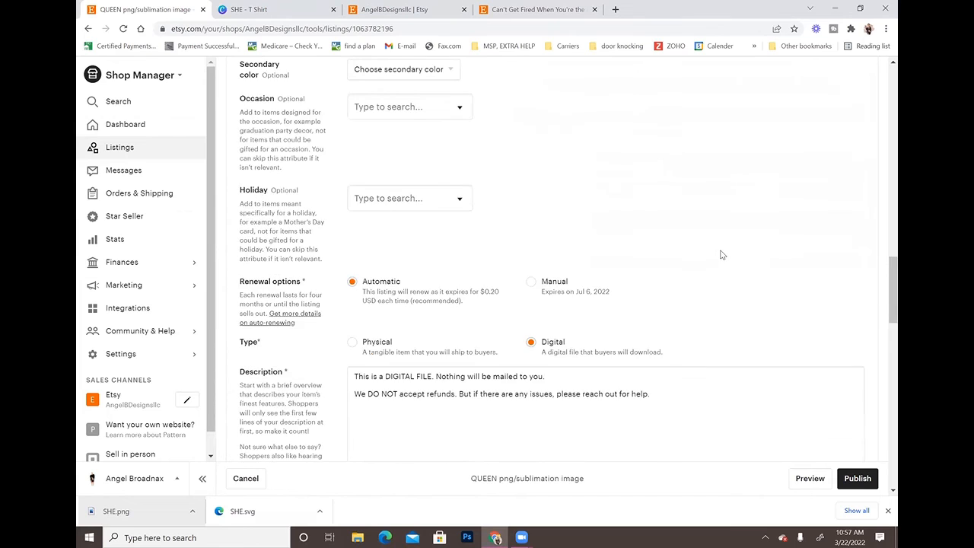
{"action": "scroll", "coordinate": [724, 268], "scroll_direction": "down", "scroll_amount": 3}
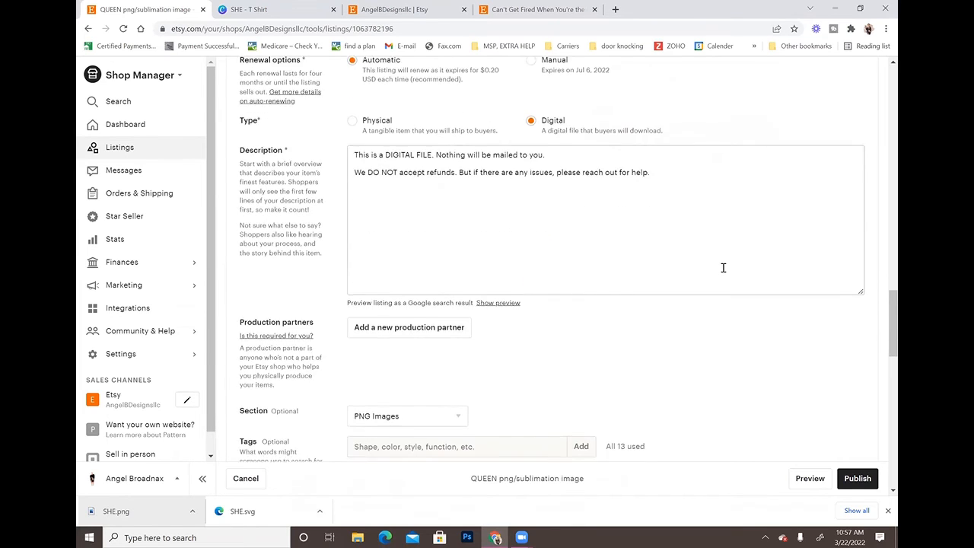
{"action": "scroll", "coordinate": [726, 272], "scroll_direction": "up", "scroll_amount": 1}
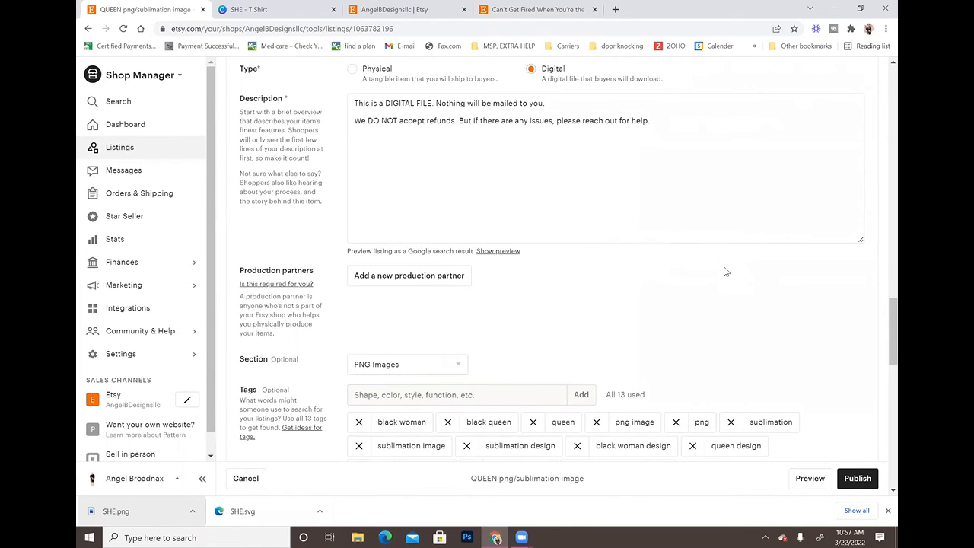
{"action": "scroll", "coordinate": [725, 272], "scroll_direction": "up", "scroll_amount": 1}
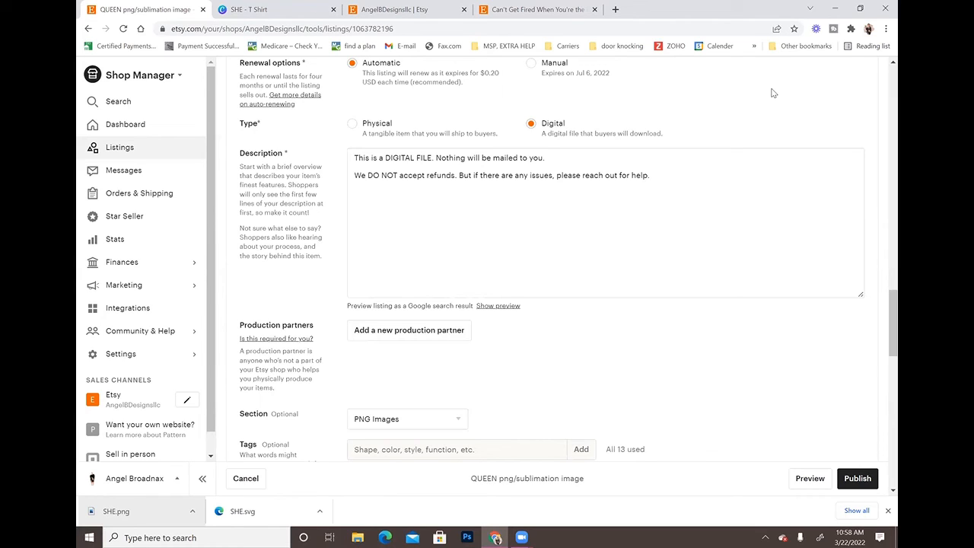
{"action": "left_click_drag", "start_coordinate": [551, 158], "coordinate": [334, 157]}
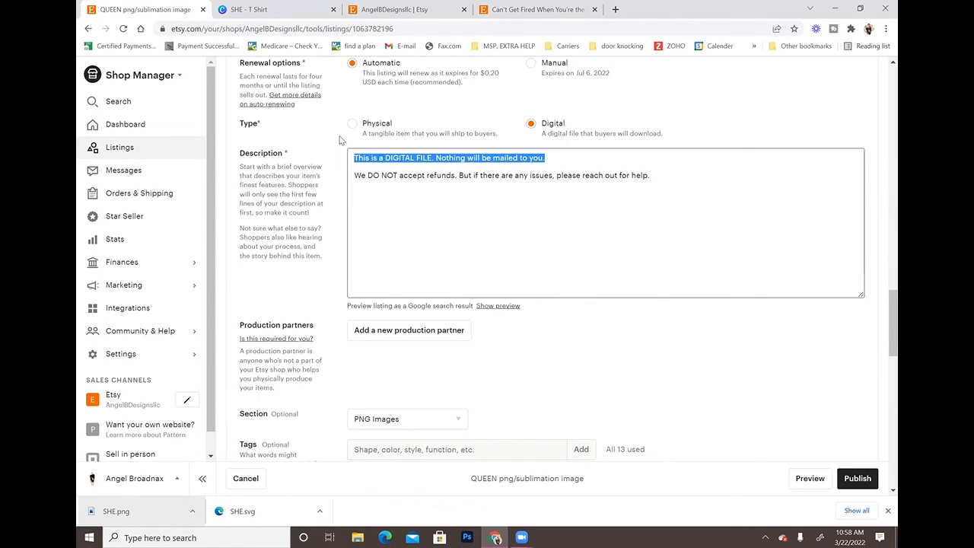
Examine the QUEEN listing's tags, quantity, personalization setting and attached digital file.
{"action": "scroll", "coordinate": [342, 148], "scroll_direction": "down", "scroll_amount": 2}
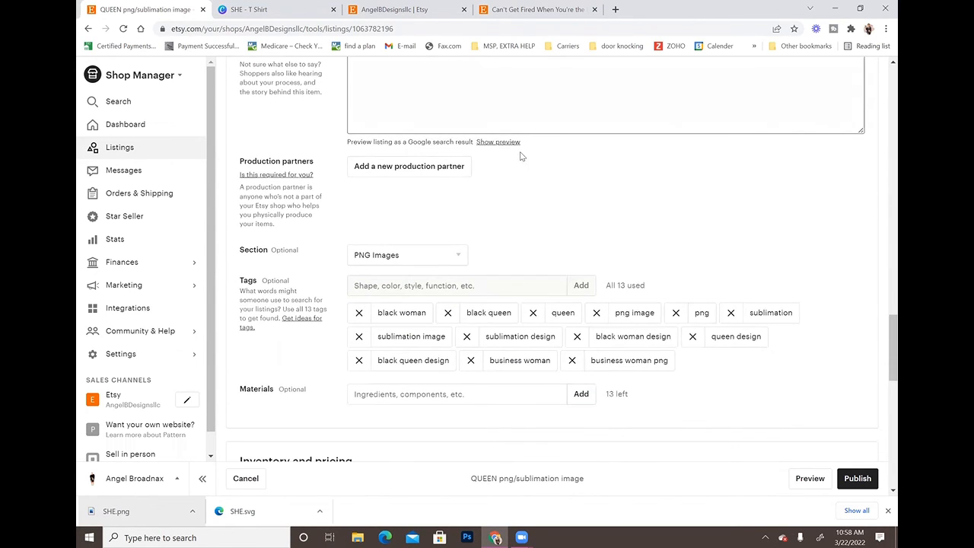
{"action": "scroll", "coordinate": [343, 151], "scroll_direction": "down", "scroll_amount": 4}
{"action": "scroll", "coordinate": [694, 196], "scroll_direction": "down", "scroll_amount": 5}
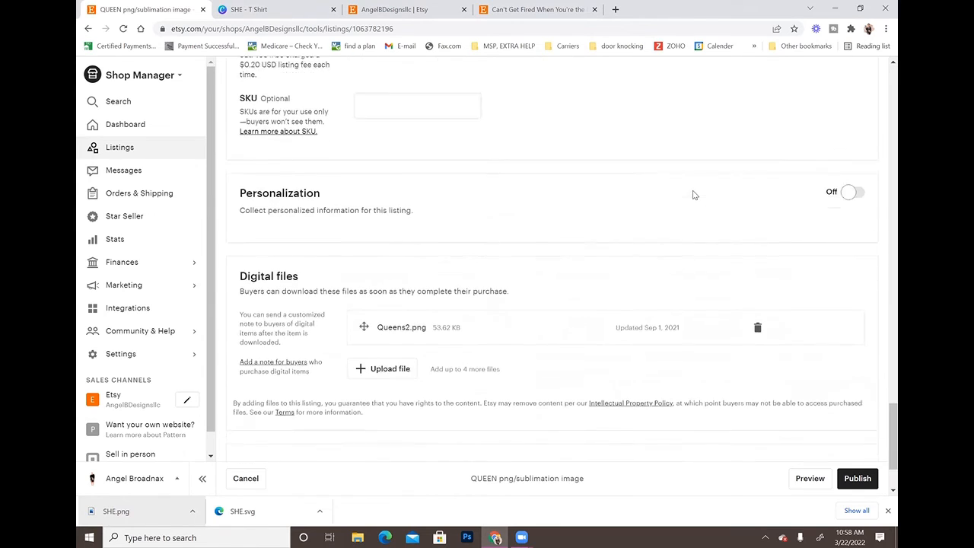
{"action": "scroll", "coordinate": [694, 195], "scroll_direction": "up", "scroll_amount": 4}
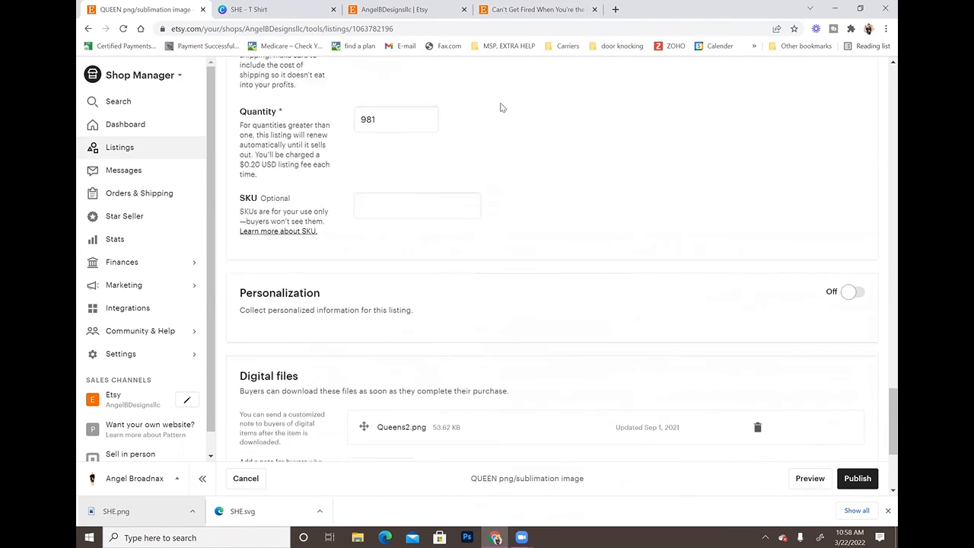
Switch to the SHE T-shirt design in Canva, dismiss the download notice, and view the watermarked and plain pages.
{"action": "left_click", "coordinate": [320, 10]}
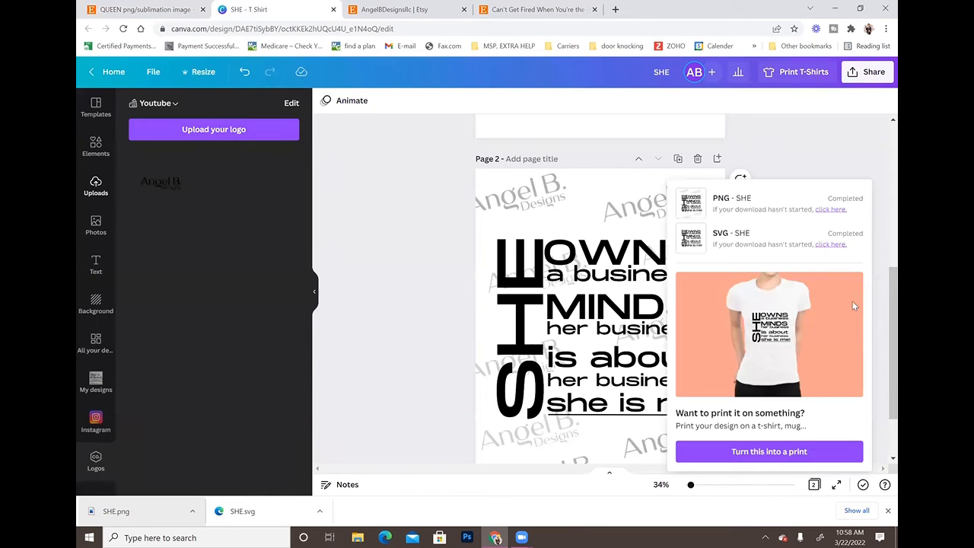
{"action": "left_click", "coordinate": [815, 169]}
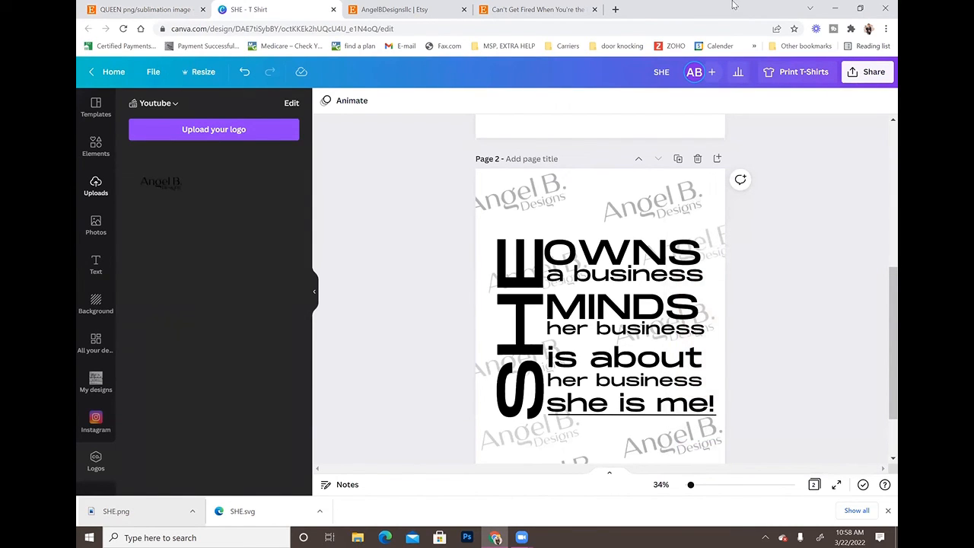
{"action": "scroll", "coordinate": [808, 311], "scroll_direction": "down", "scroll_amount": 1}
{"action": "scroll", "coordinate": [808, 311], "scroll_direction": "up", "scroll_amount": 5}
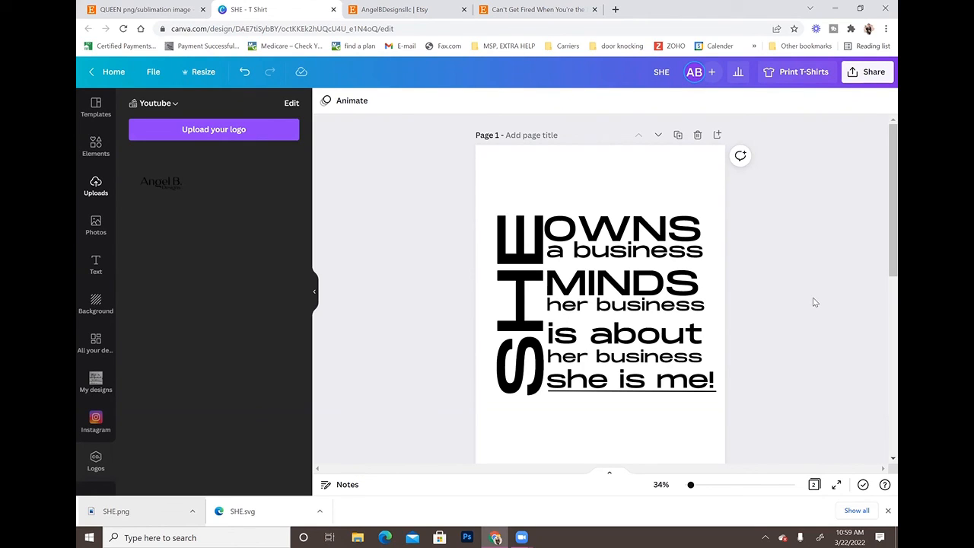
{"action": "left_click", "coordinate": [461, 512]}
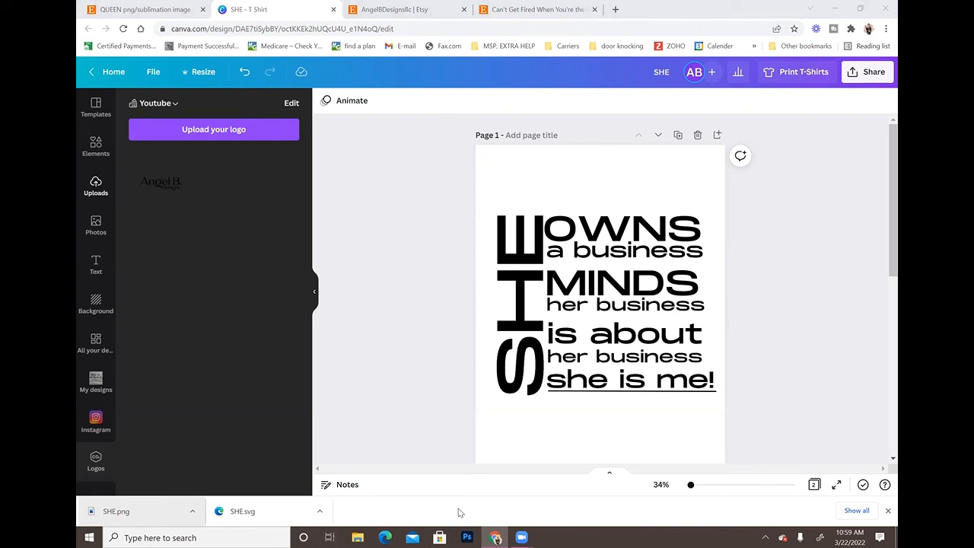